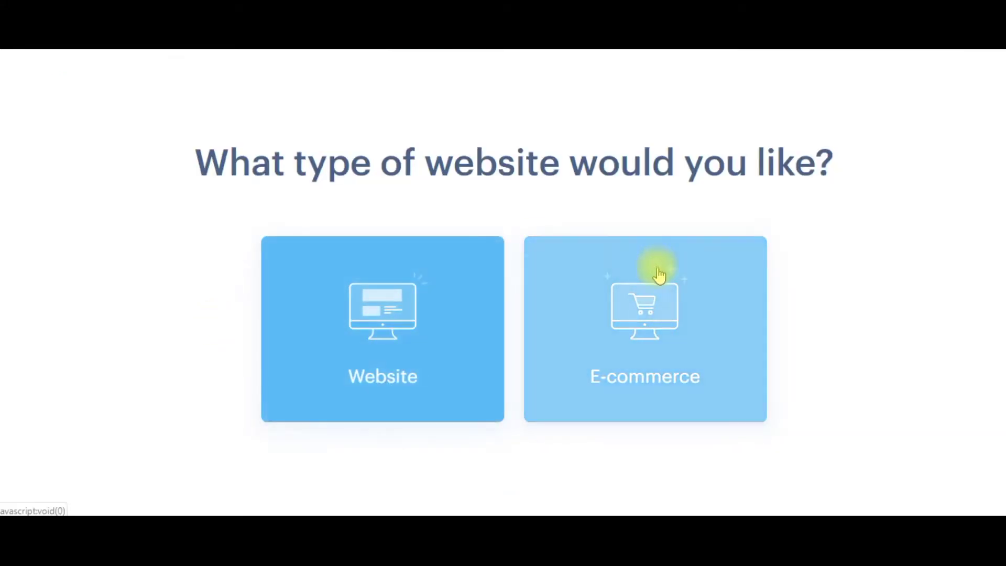
Step: Start a regular website and pick the Business Consultants template
{"action": "left_click", "coordinate": [344, 321]}
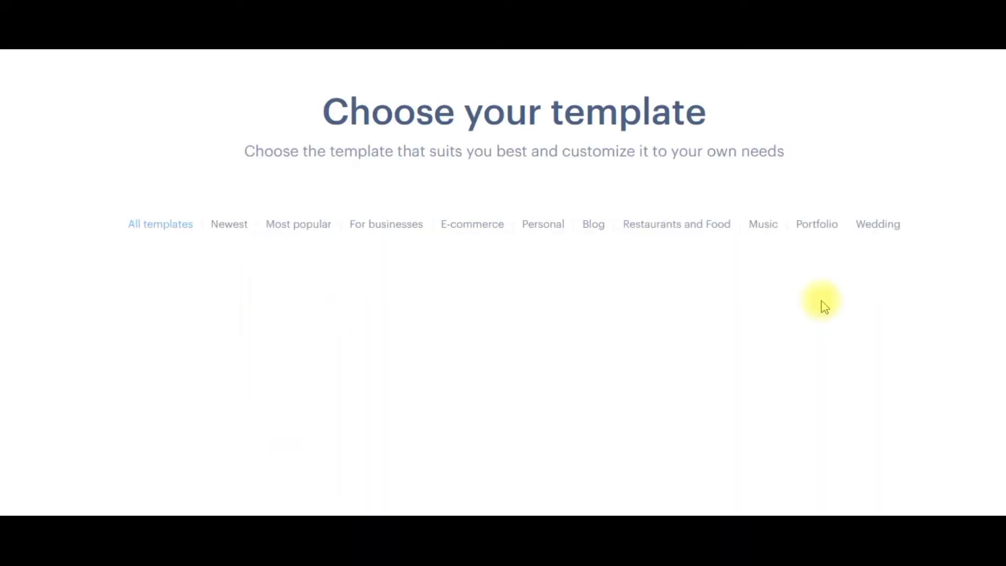
{"action": "scroll", "coordinate": [822, 304], "scroll_direction": "down", "scroll_amount": 5}
{"action": "scroll", "coordinate": [514, 282], "scroll_direction": "up", "scroll_amount": 2}
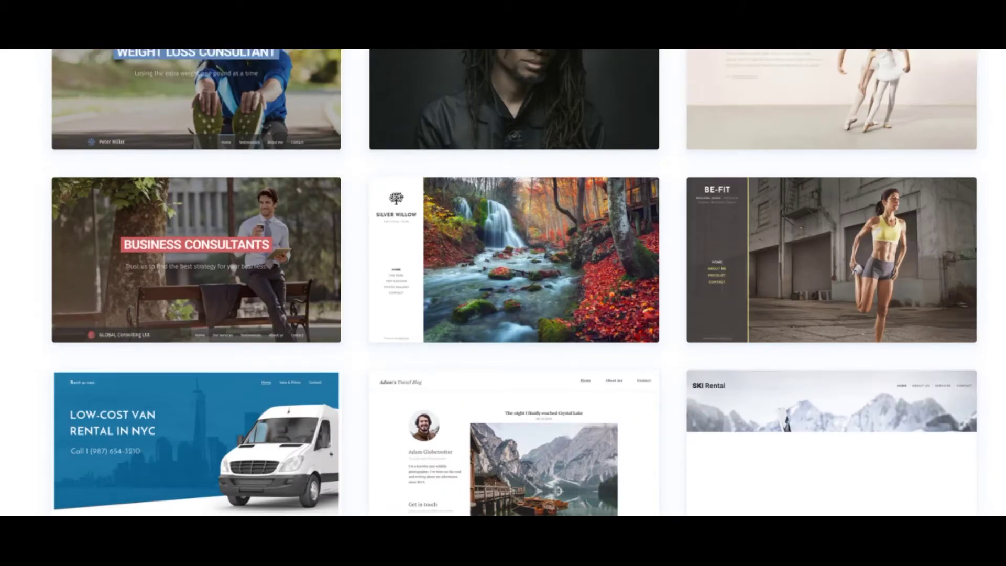
{"action": "left_click", "coordinate": [348, 287]}
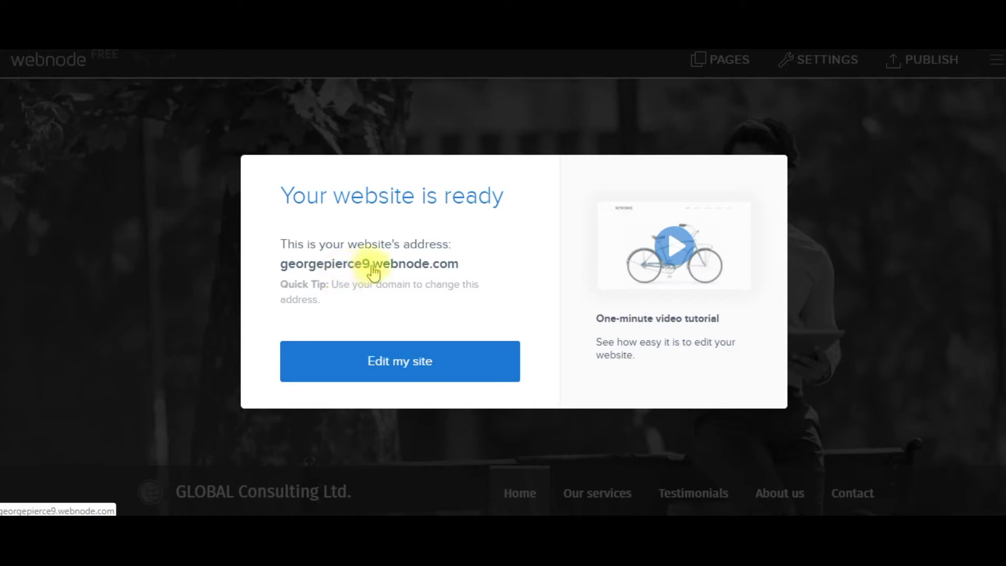
Step: Replace the BUSINESS CONSULTANTS banner heading with 'Internet Marketer Training' and select the subtitle for editing
{"action": "left_click", "coordinate": [386, 357]}
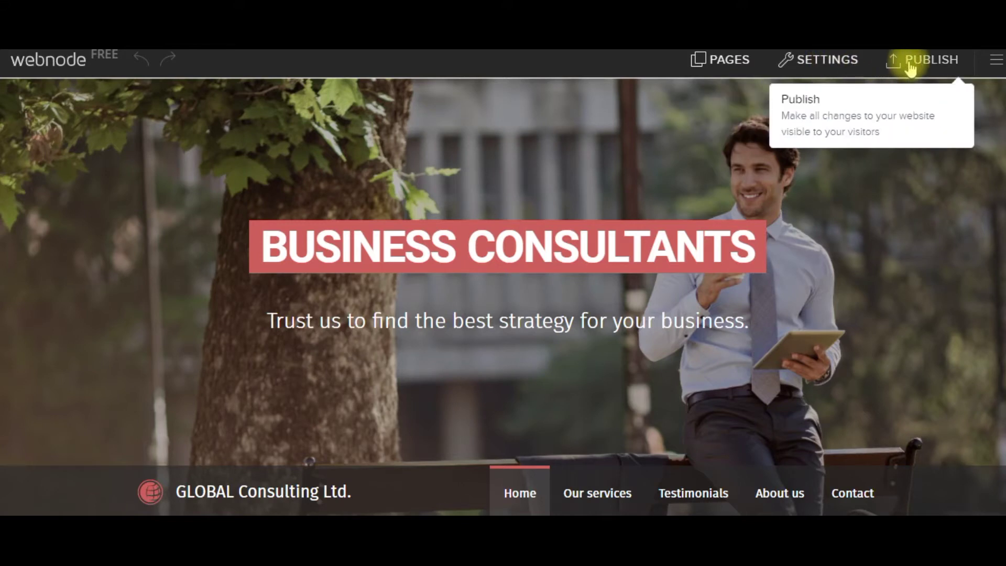
{"action": "left_click", "coordinate": [485, 255]}
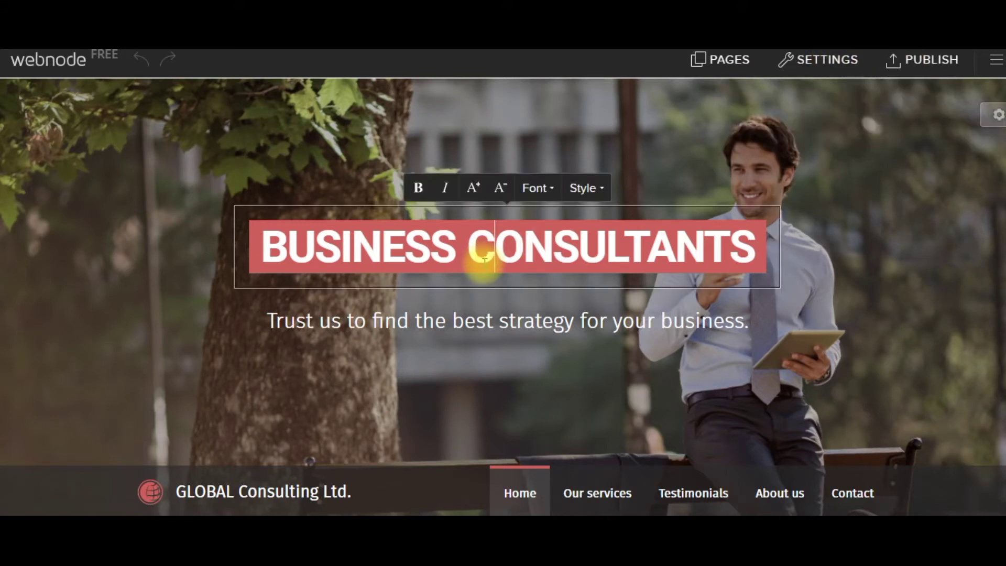
{"action": "left_click_drag", "start_coordinate": [254, 246], "coordinate": [757, 268]}
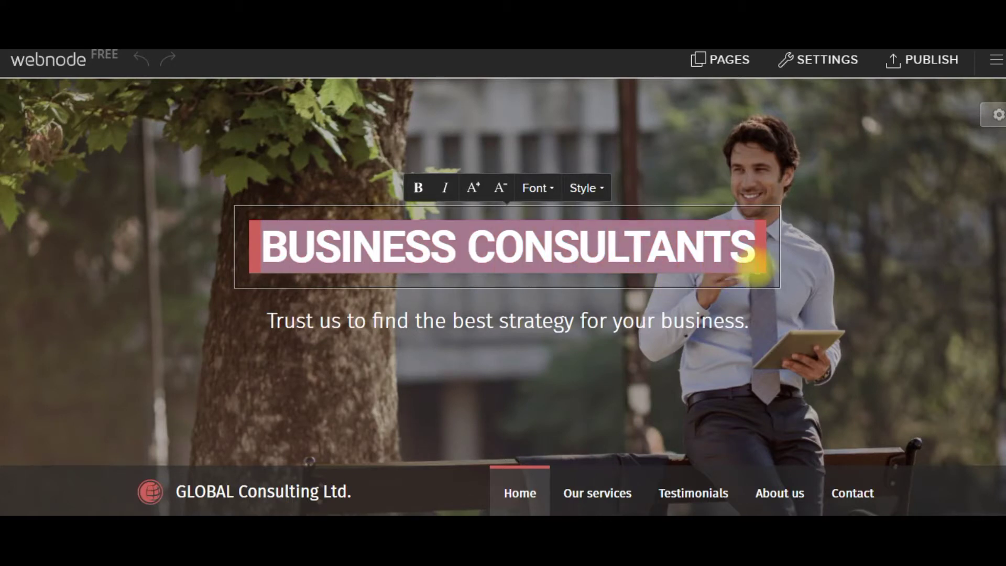
{"action": "key", "text": "BackSpace"}
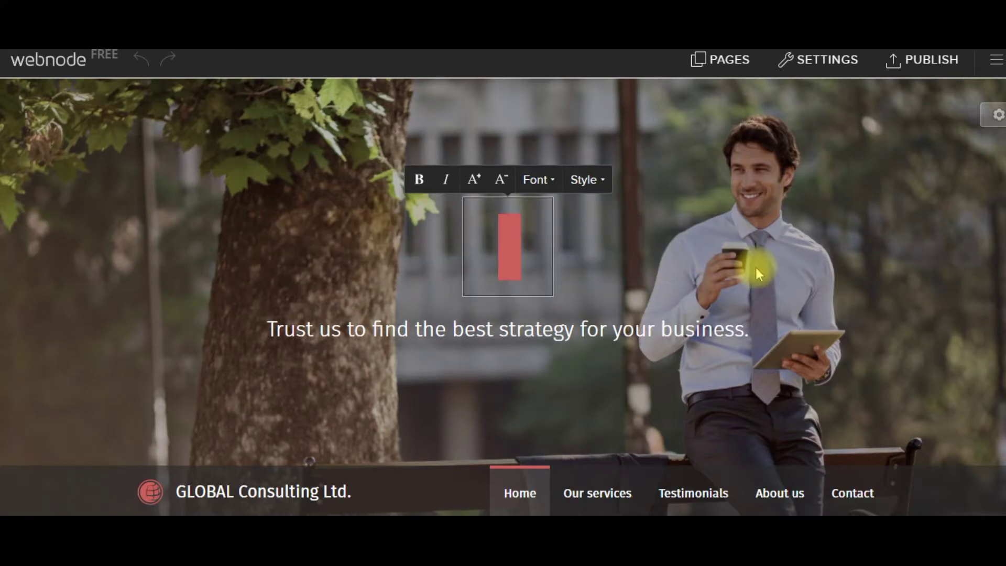
{"action": "type", "text": "Interne"}
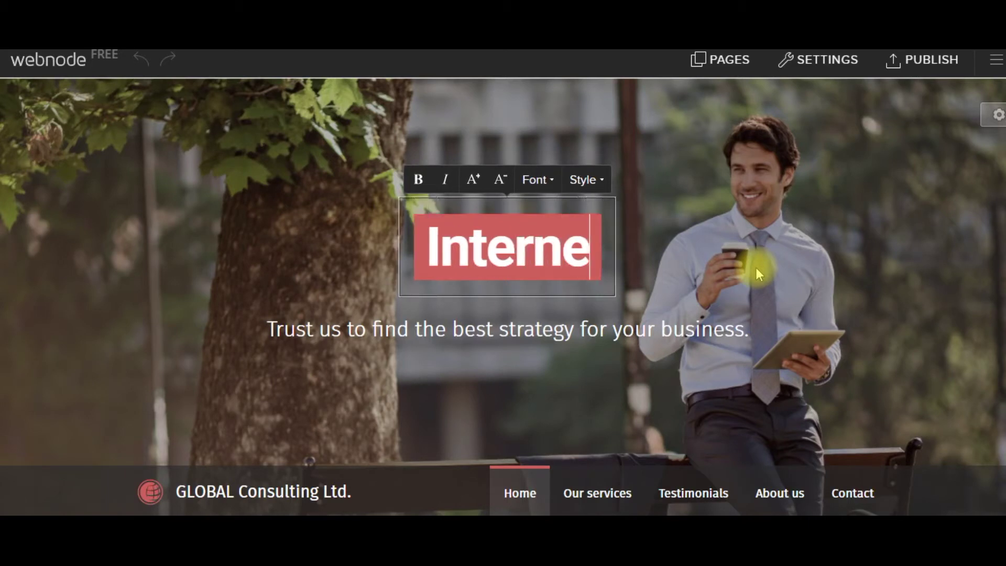
{"action": "type", "text": "t Marke"}
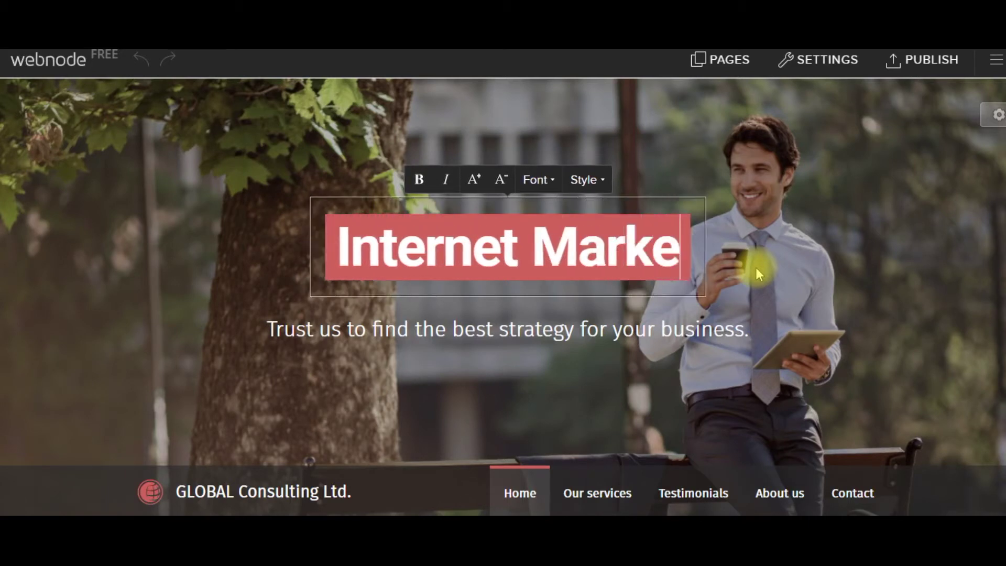
{"action": "type", "text": "ter T"}
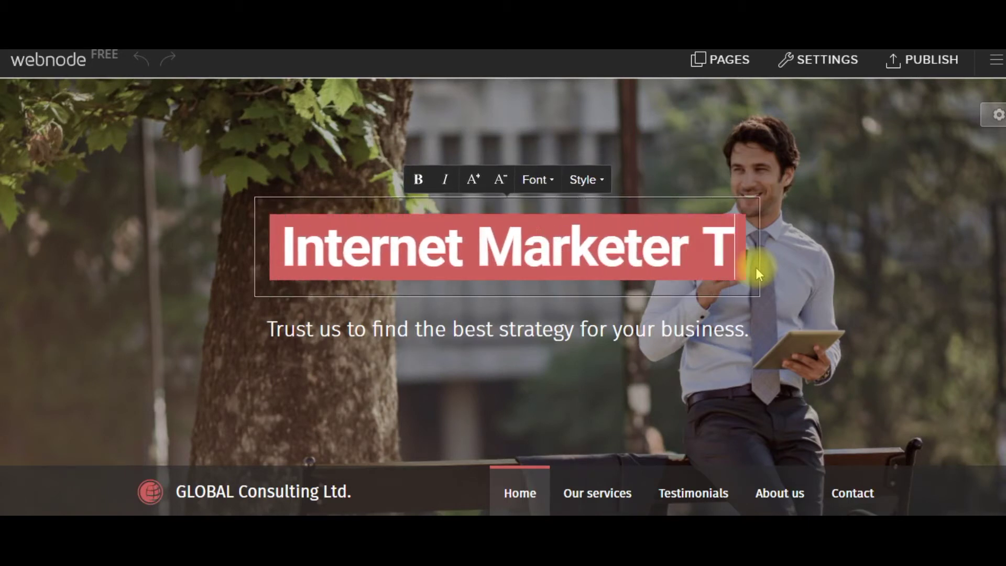
{"action": "type", "text": "raini"}
{"action": "key", "text": "BackSpace"}
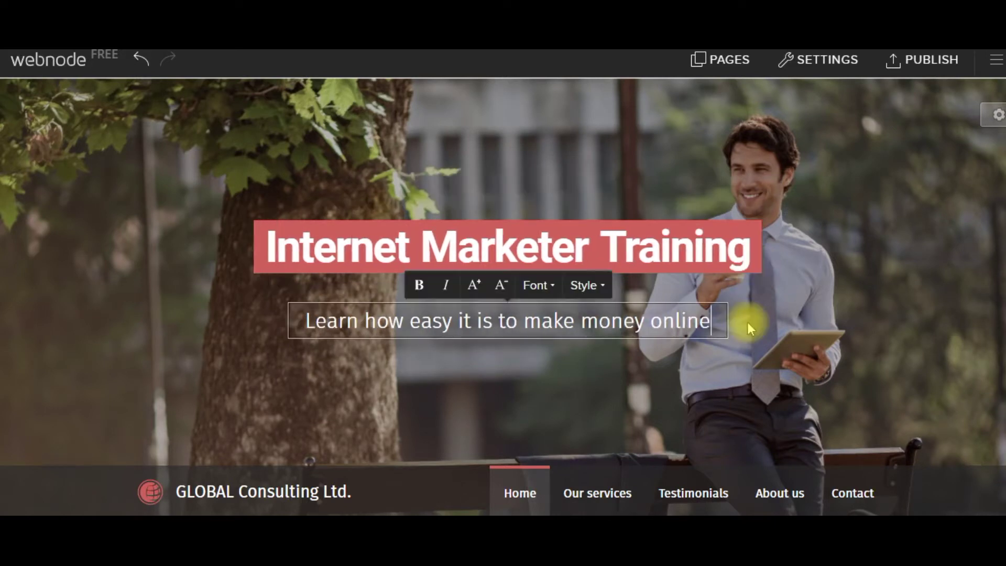
{"action": "left_click", "coordinate": [747, 322]}
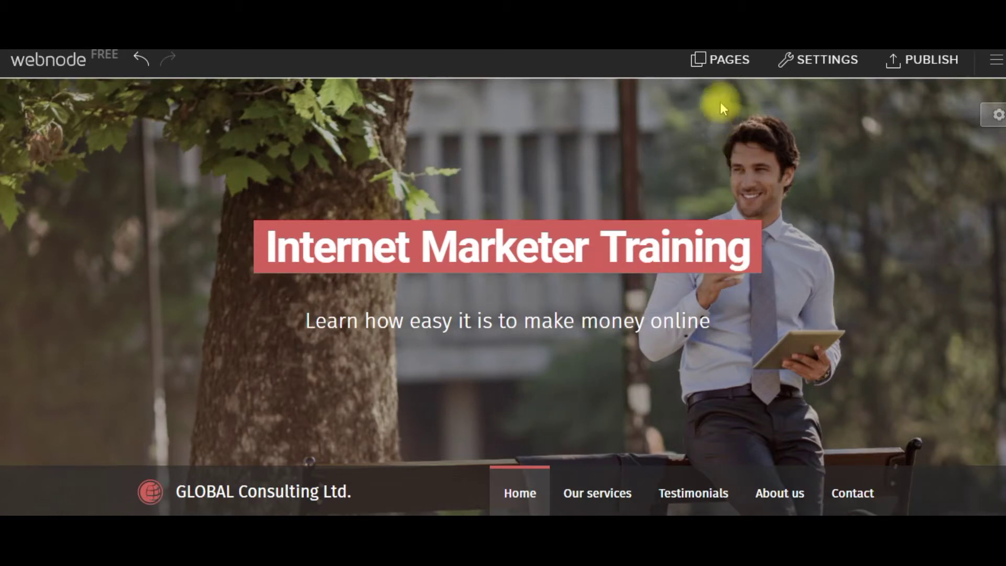
Step: Change the logo text from 'GLOBAL Consulting Ltd.' to 'Internet Marketer Training Channel'
{"action": "left_click", "coordinate": [202, 490]}
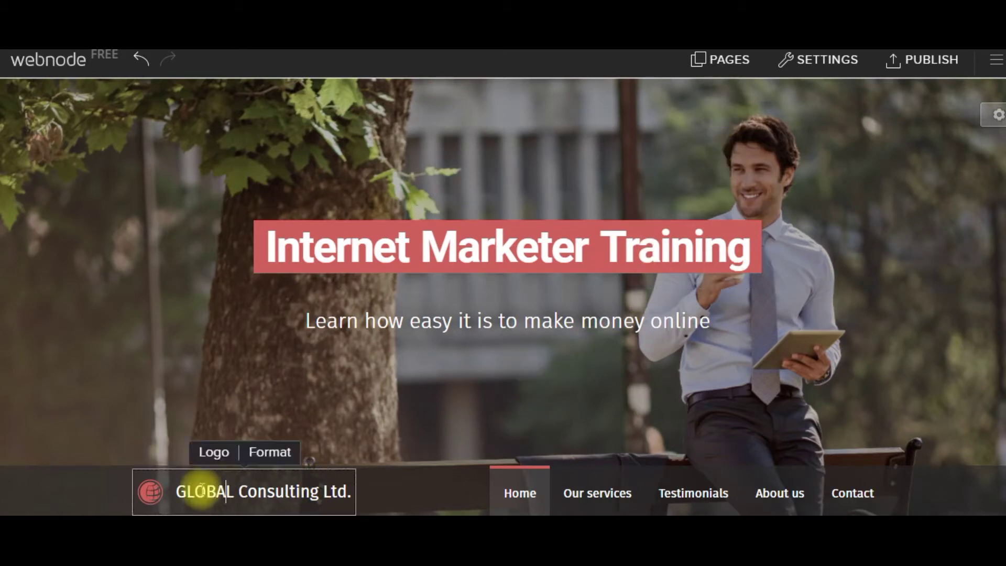
{"action": "left_click_drag", "start_coordinate": [177, 491], "coordinate": [352, 495]}
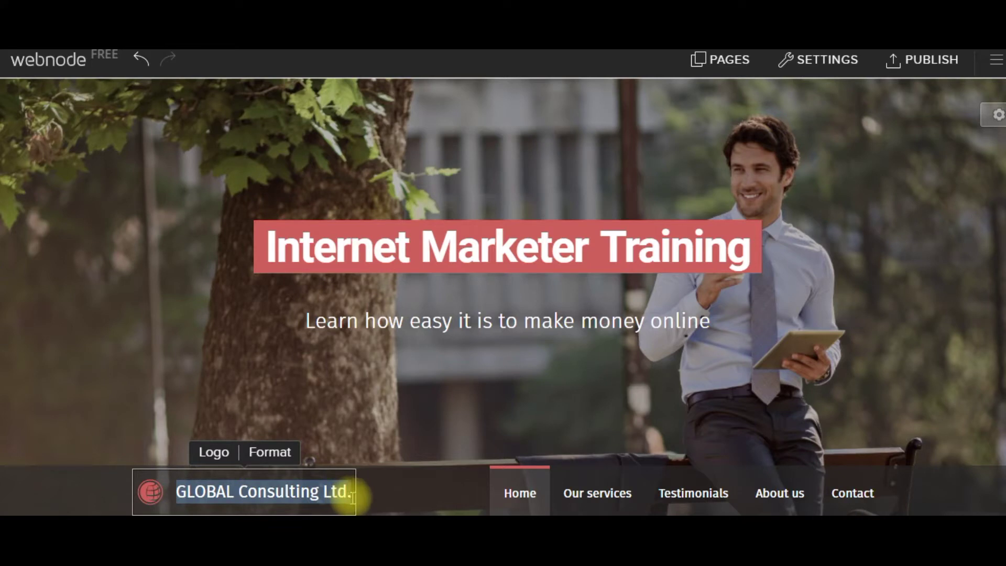
{"action": "type", "text": "Internet Marke"}
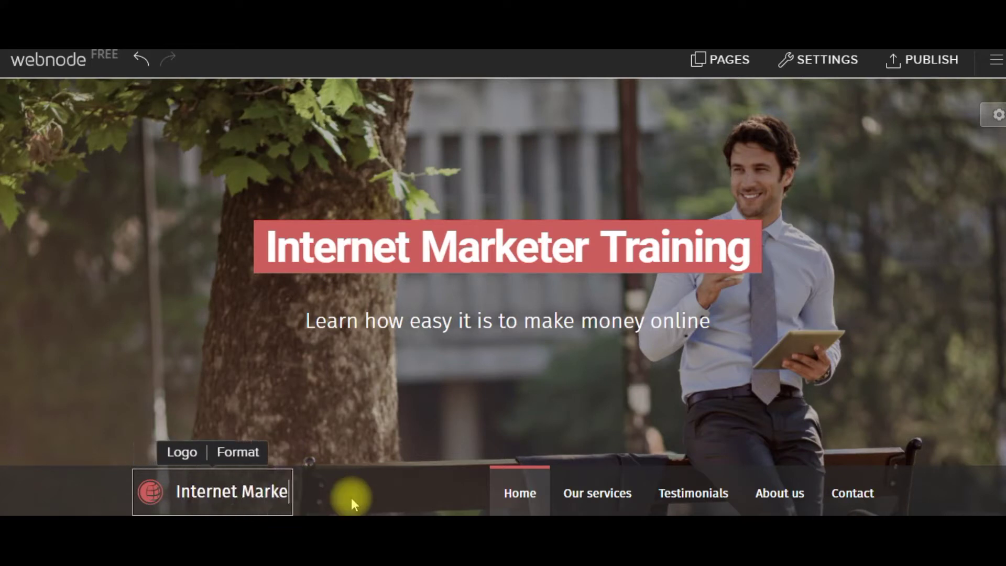
{"action": "type", "text": "ter Training Ce"}
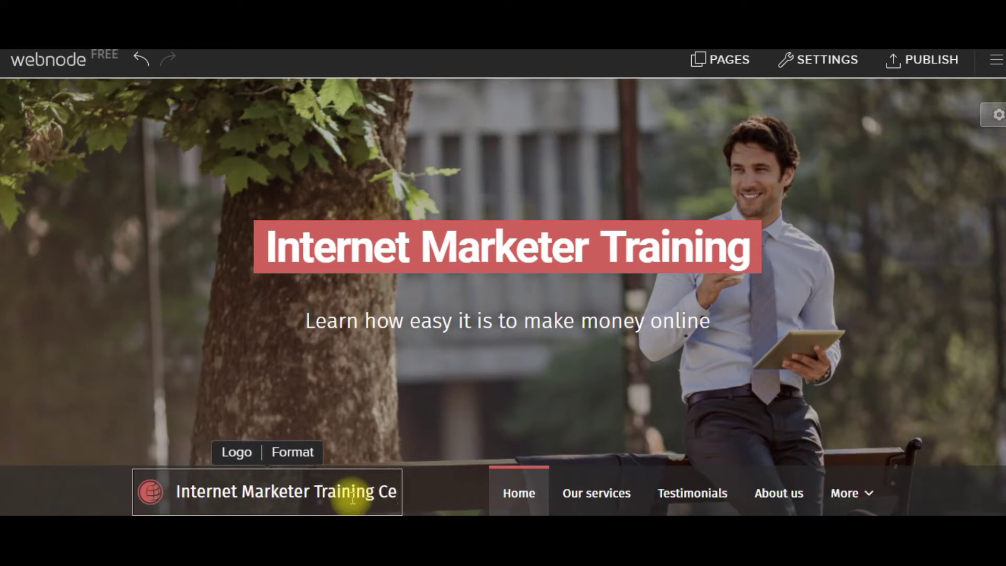
{"action": "key", "text": "BackSpace"}
{"action": "type", "text": "hannel"}
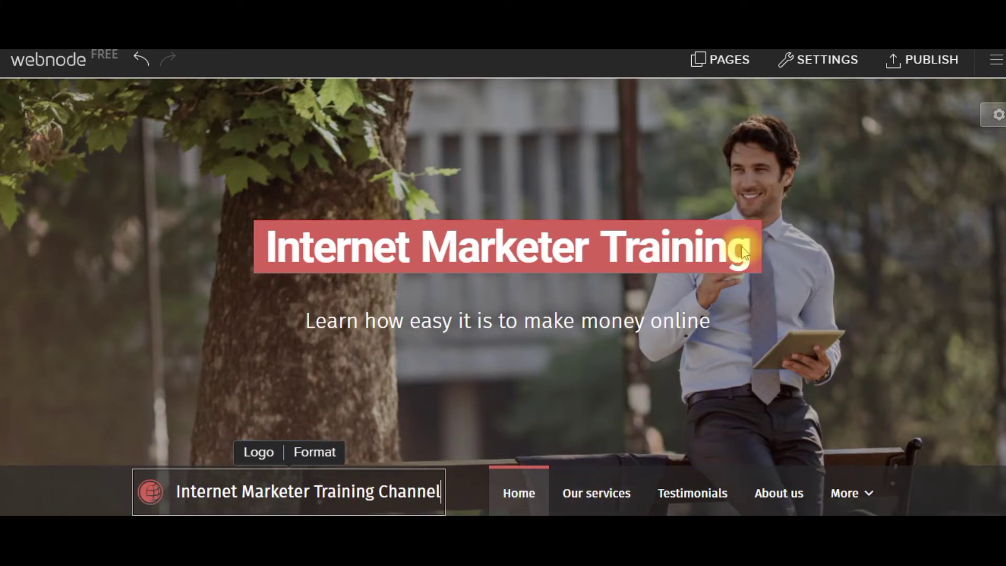
{"action": "left_click", "coordinate": [713, 59]}
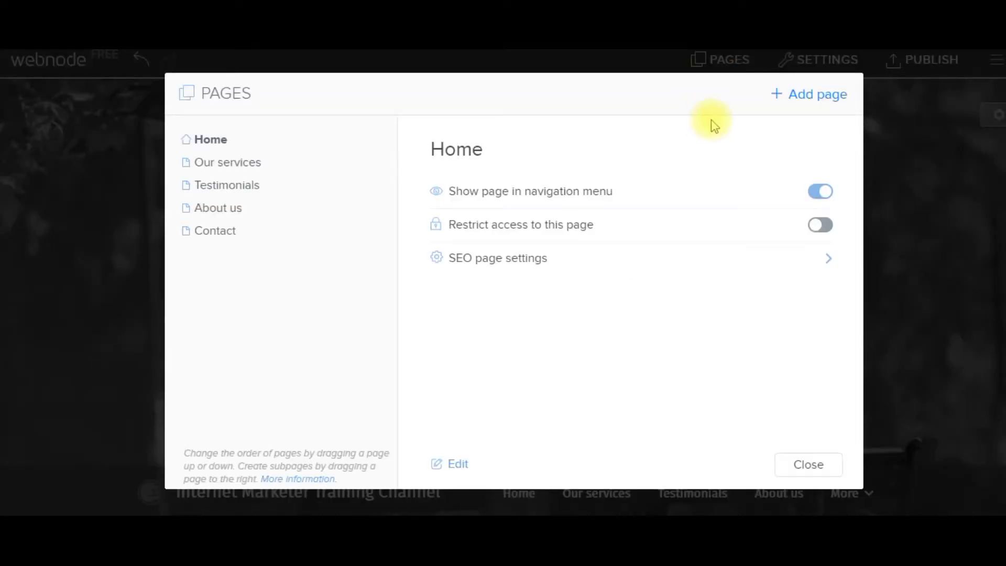
Step: Show the Our services page settings and try Restrict access, leaving it off
{"action": "left_click", "coordinate": [204, 167]}
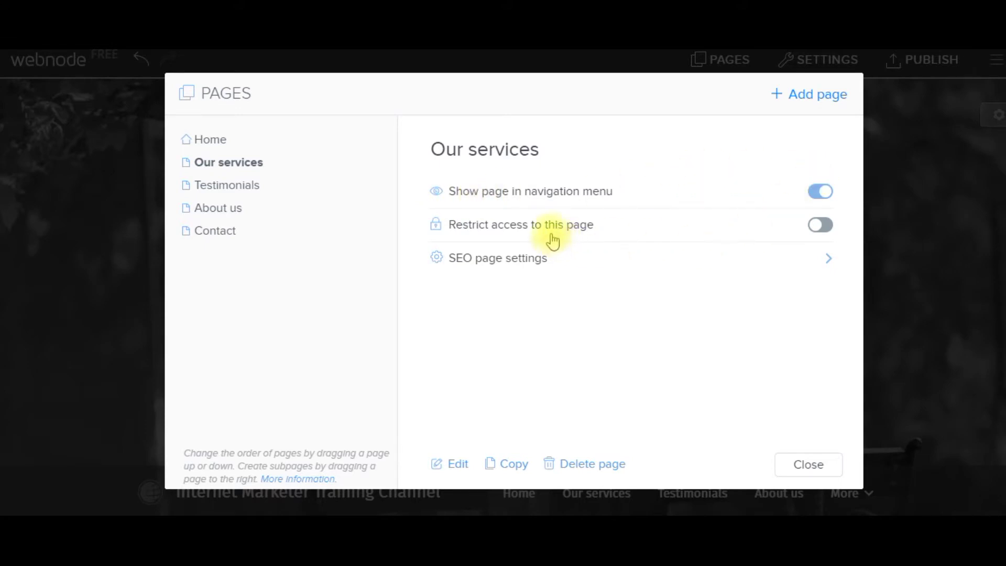
{"action": "left_click", "coordinate": [821, 225]}
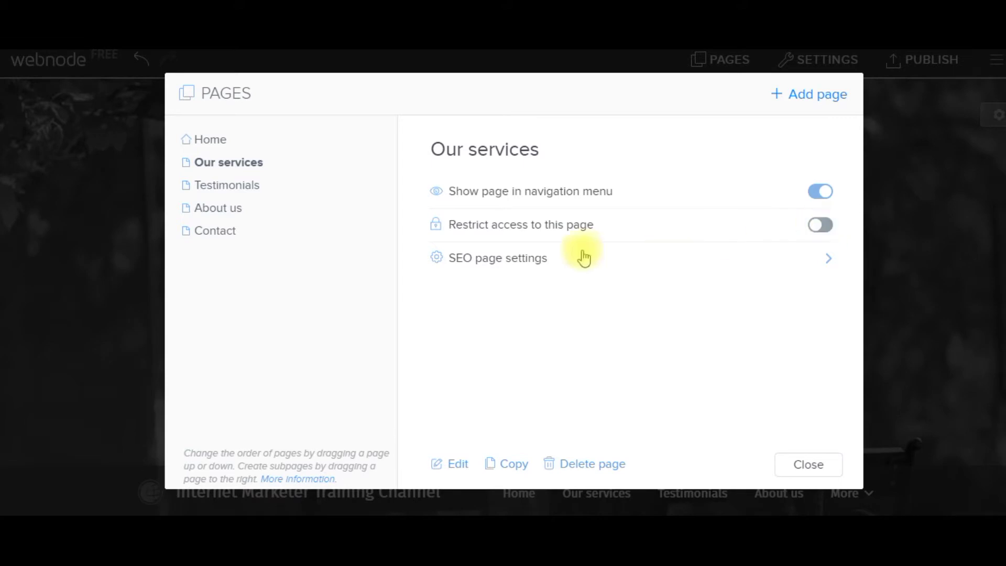
Step: Enter an Our services SEO title and a meta description about making money online
{"action": "left_click", "coordinate": [526, 264]}
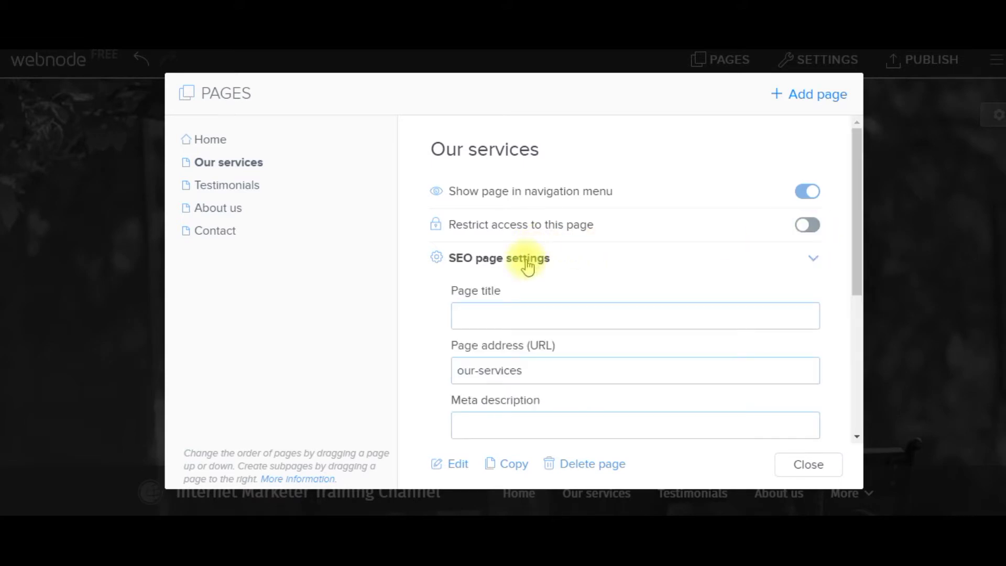
{"action": "left_click", "coordinate": [502, 320]}
{"action": "type", "text": "Our Services"}
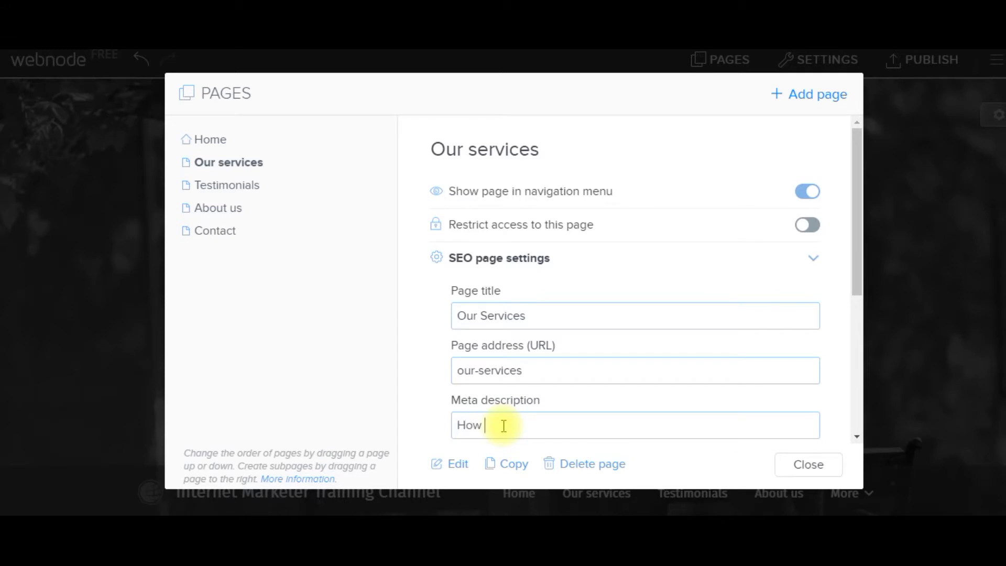
{"action": "type", "text": "p you to make maoney"}
{"action": "key", "text": "BackSpace"}
{"action": "key", "text": "BackSpace"}
{"action": "key", "text": "BackSpace"}
{"action": "key", "text": "BackSpace"}
{"action": "key", "text": "BackSpace"}
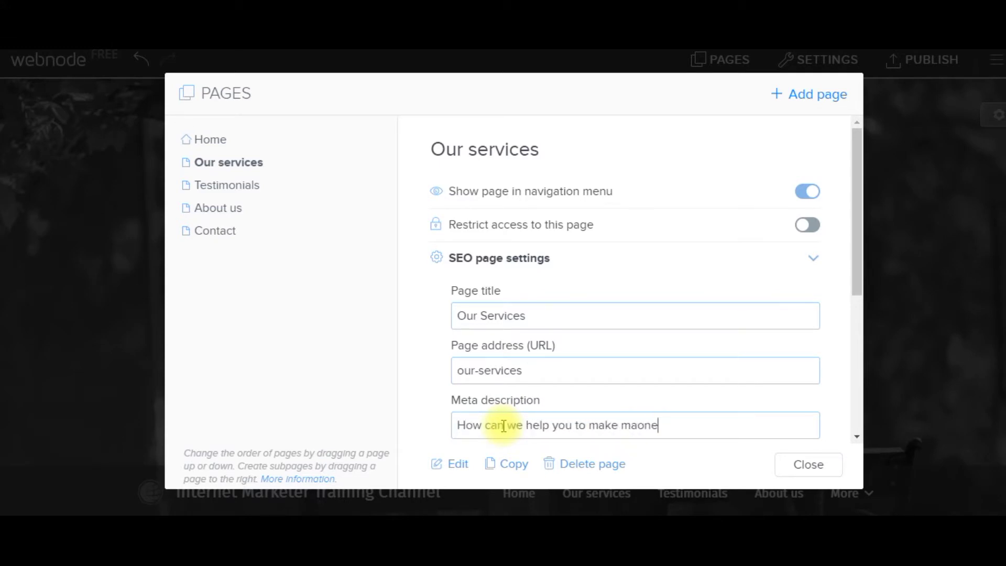
{"action": "type", "text": "oney online"}
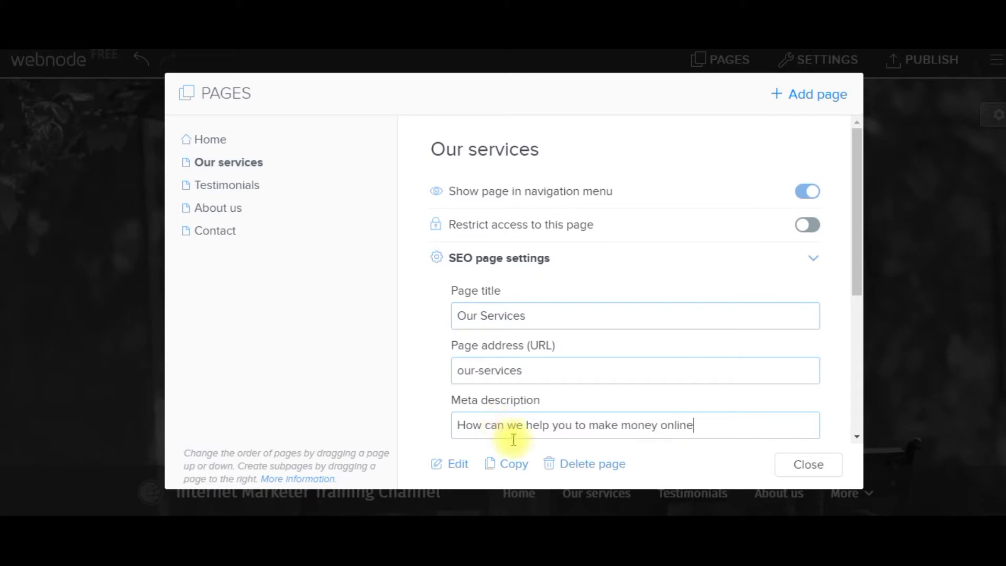
Step: Reword the meta description to begin 'Discover how we can…'
{"action": "scroll", "coordinate": [858, 282], "scroll_direction": "down", "scroll_amount": 2}
{"action": "left_click", "coordinate": [464, 338]}
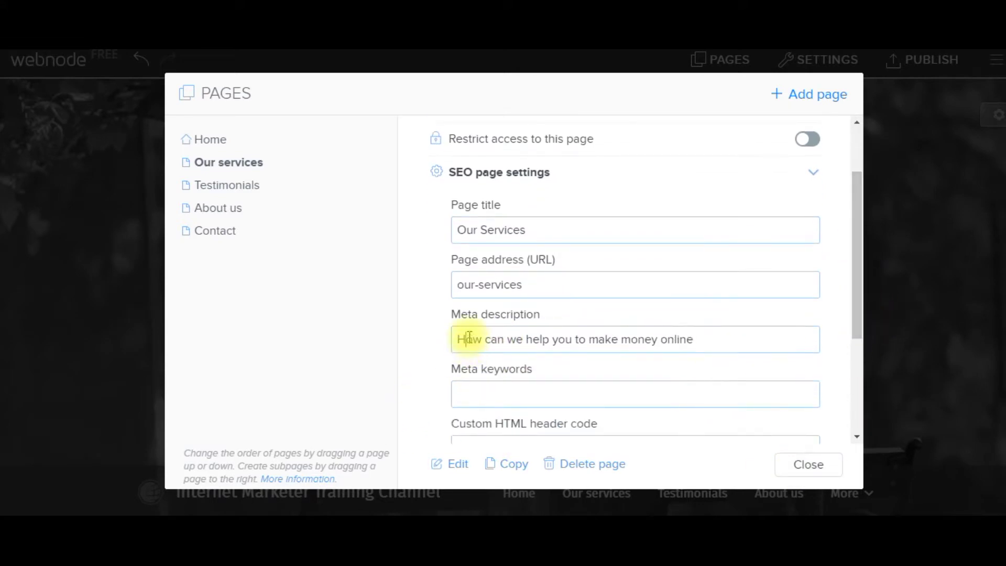
{"action": "key", "text": "BackSpace"}
{"action": "type", "text": "Discover "}
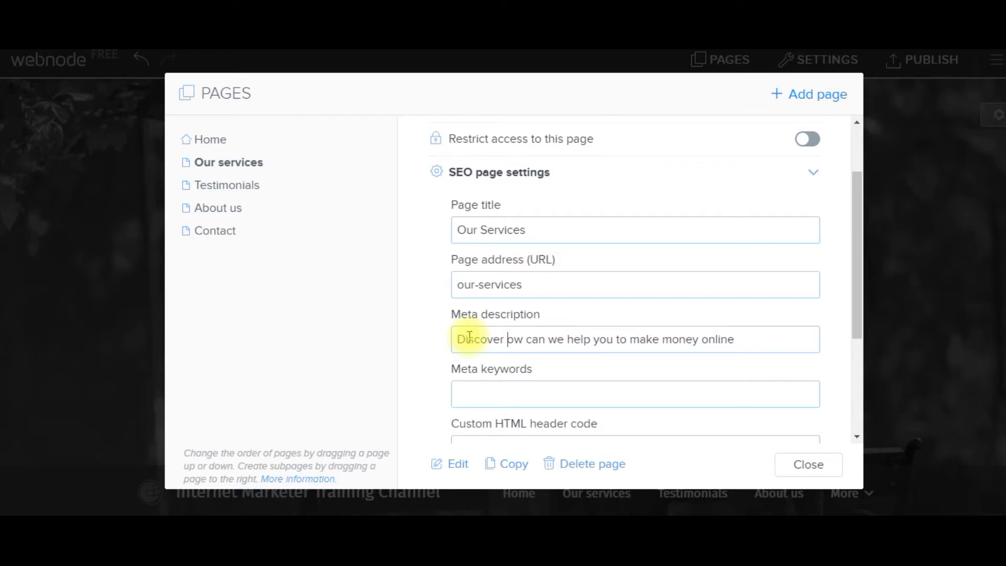
{"action": "type", "text": "h"}
{"action": "left_click_drag", "start_coordinate": [533, 339], "coordinate": [574, 339]}
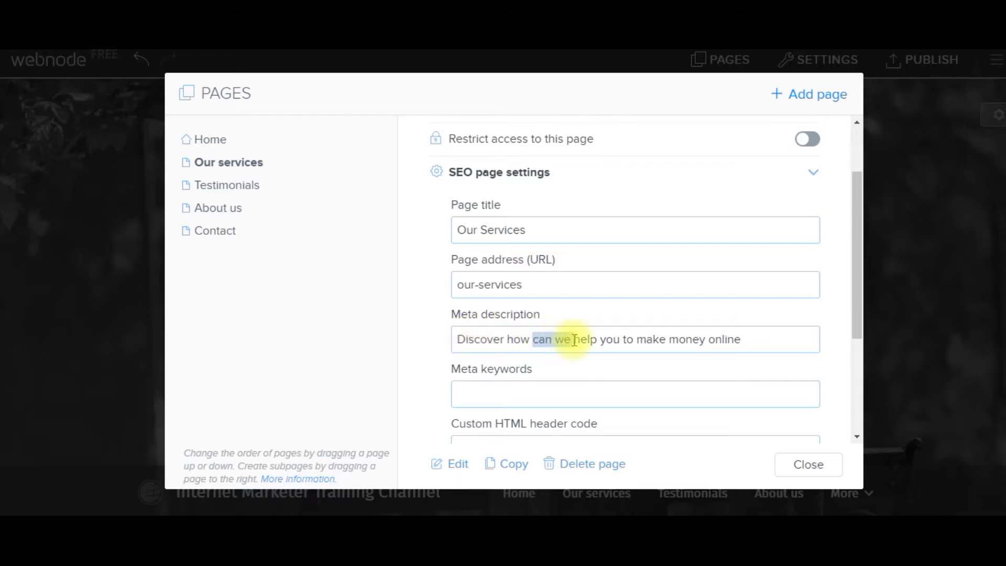
{"action": "type", "text": "we can"}
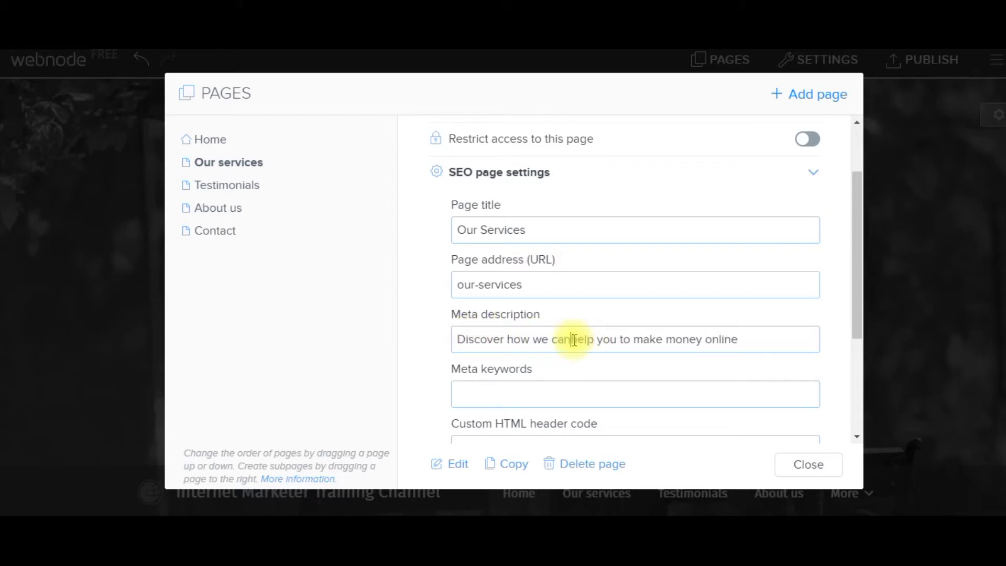
Step: Enter 'make money online,' as the page's meta keywords
{"action": "left_click", "coordinate": [516, 390]}
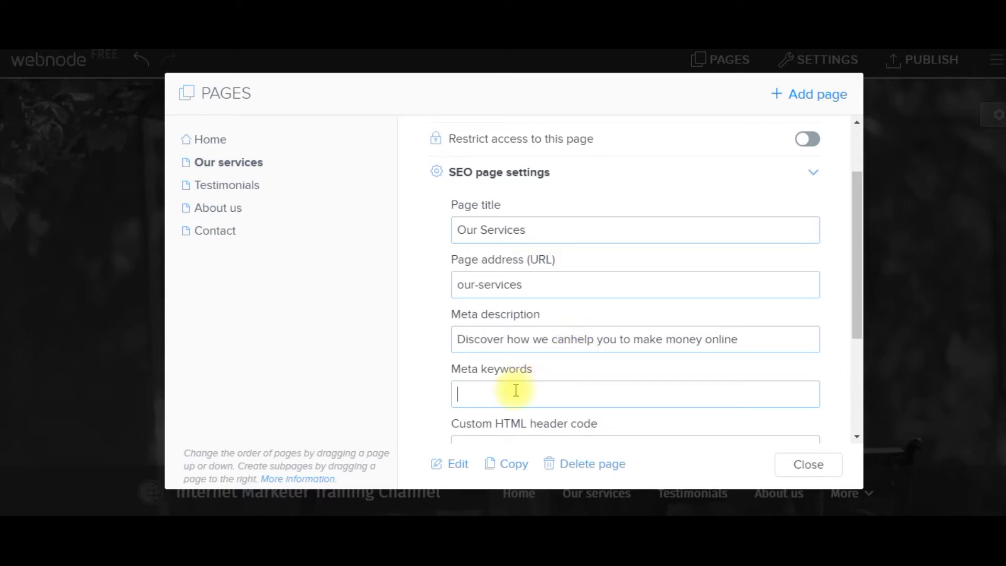
{"action": "type", "text": "make money online,"}
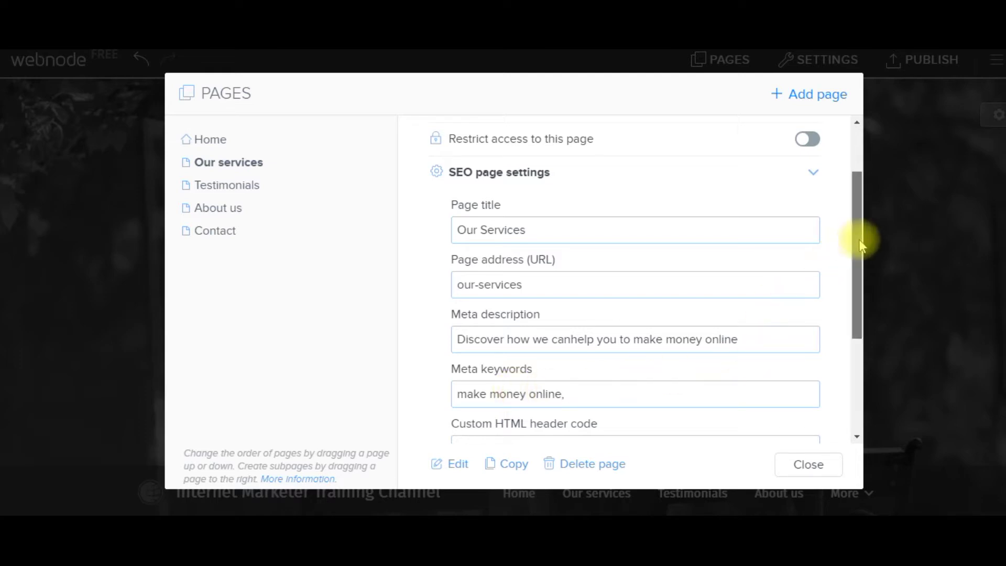
{"action": "left_click_drag", "start_coordinate": [860, 240], "coordinate": [670, 321]}
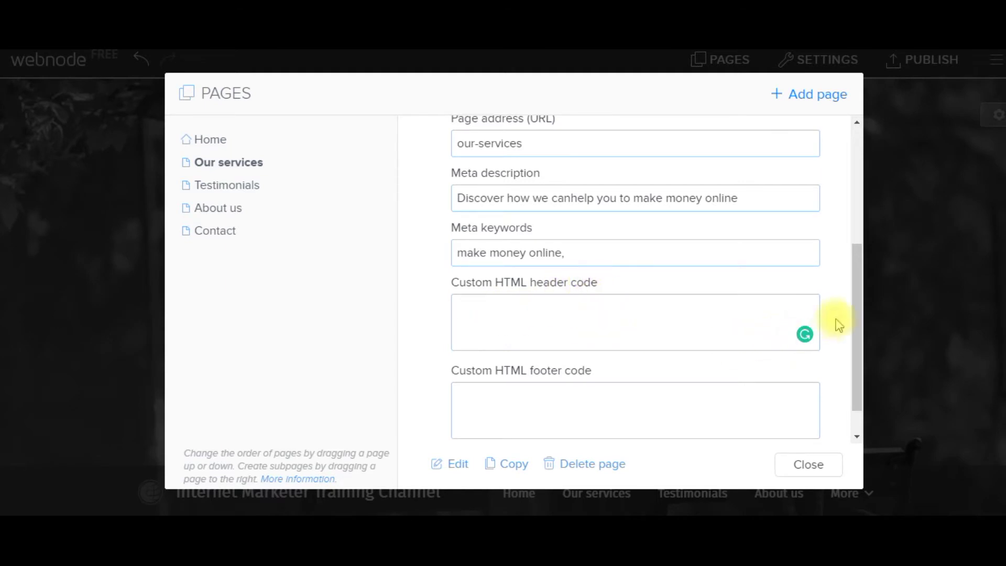
{"action": "left_click_drag", "start_coordinate": [855, 303], "coordinate": [856, 348]}
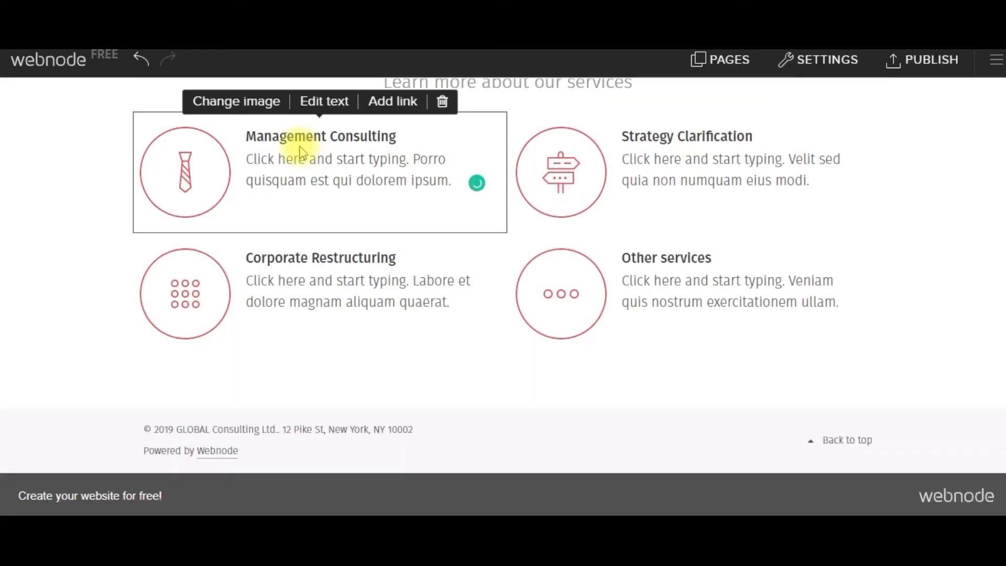
Step: Give the first service block the chain-link icon
{"action": "left_click_drag", "start_coordinate": [253, 158], "coordinate": [267, 159]}
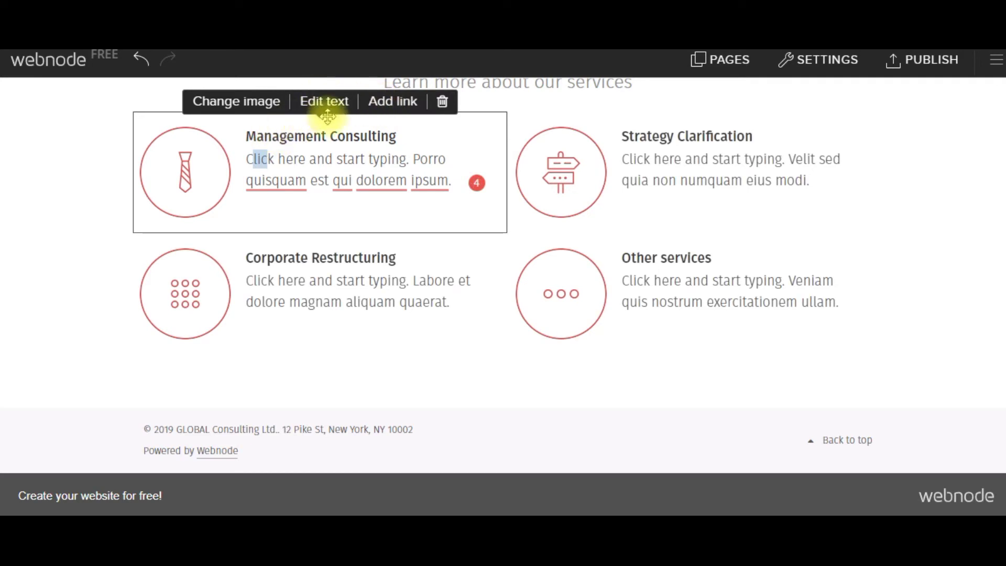
{"action": "left_click", "coordinate": [249, 105]}
{"action": "left_click", "coordinate": [800, 264]}
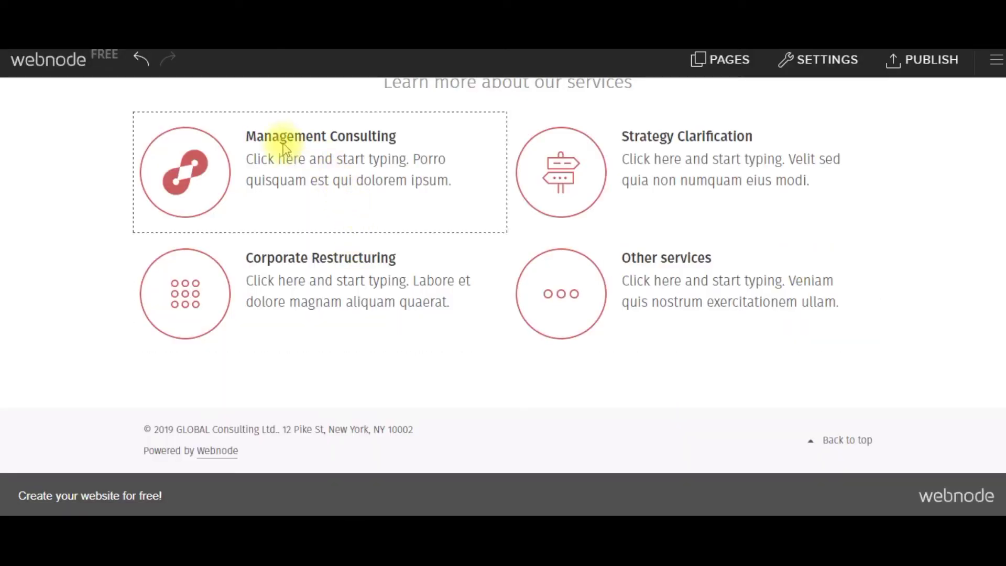
Step: Replace the first service's heading with 'Earn Money While Working From Home' and body 'Our training…'
{"action": "left_click_drag", "start_coordinate": [370, 135], "coordinate": [383, 102]}
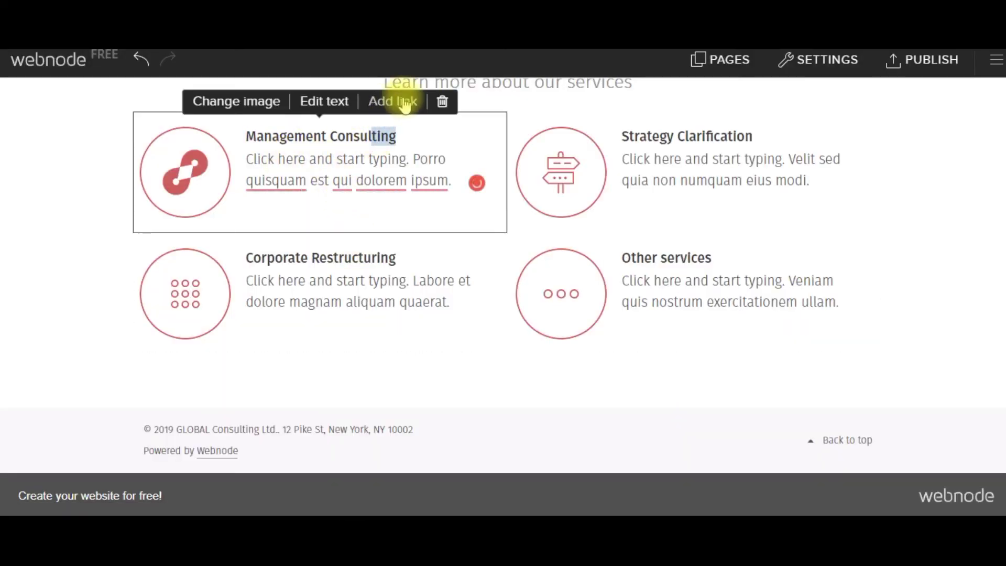
{"action": "left_click", "coordinate": [334, 103]}
{"action": "double_click", "coordinate": [258, 160]}
{"action": "key", "text": "BackSpace"}
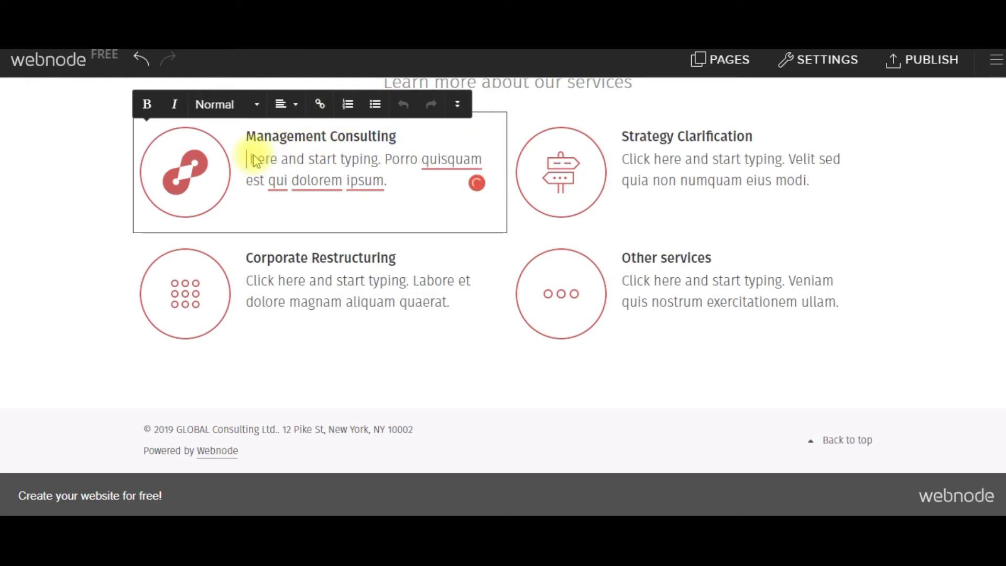
{"action": "left_click_drag", "start_coordinate": [256, 135], "coordinate": [440, 191]}
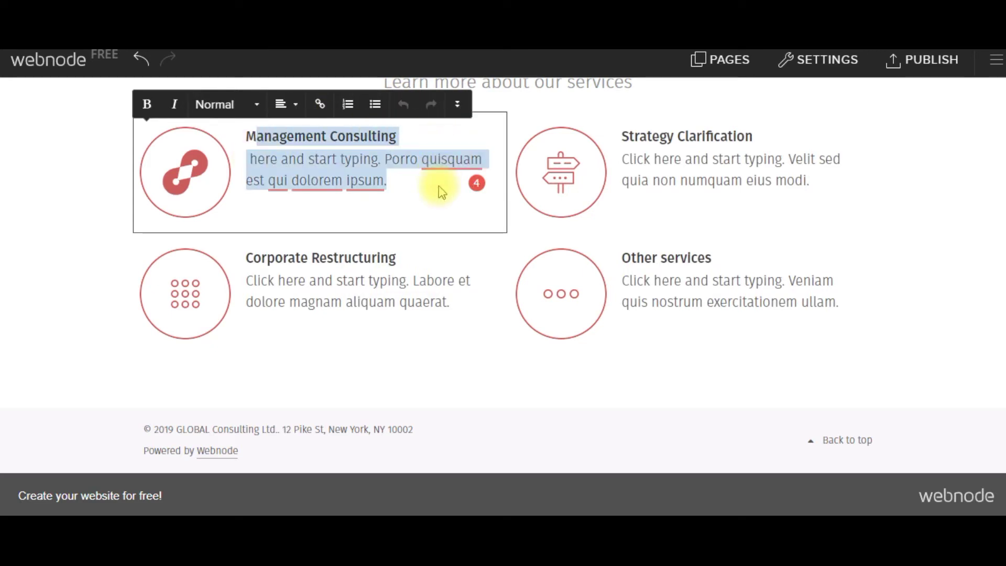
{"action": "key", "text": "BackSpace"}
{"action": "key", "text": "BackSpace"}
{"action": "type", "text": "Earn"}
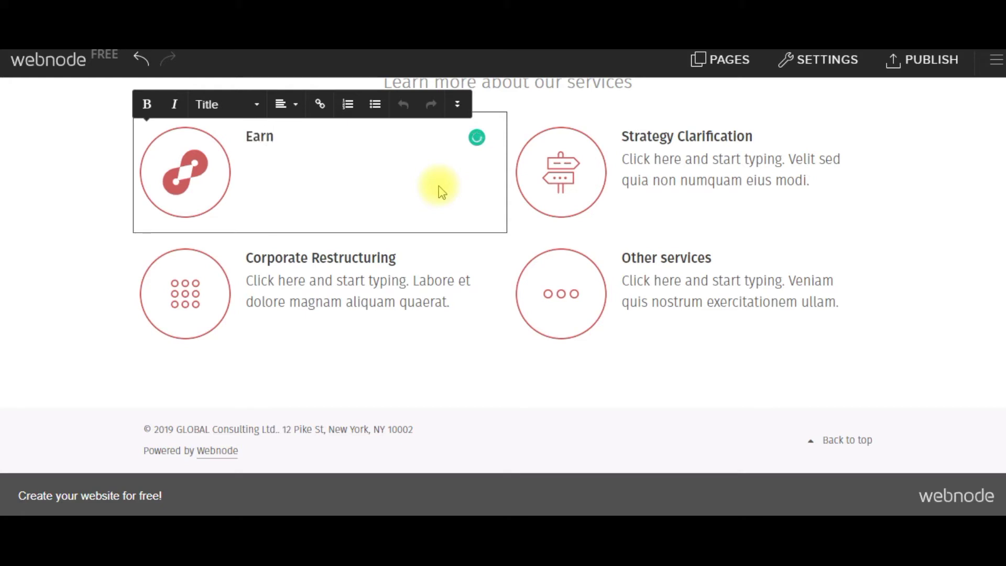
{"action": "type", "text": " Money While W"}
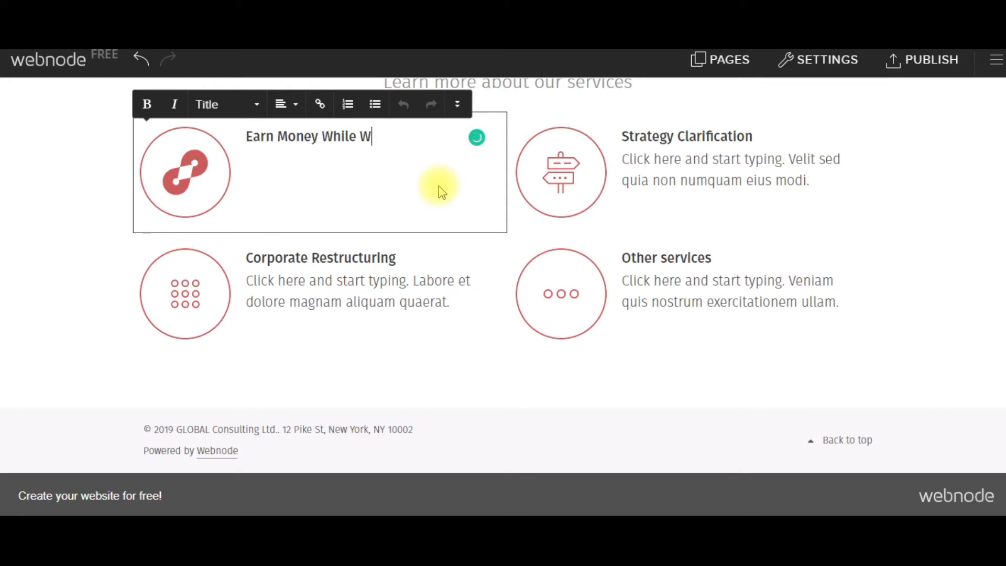
{"action": "type", "text": "orking From home"}
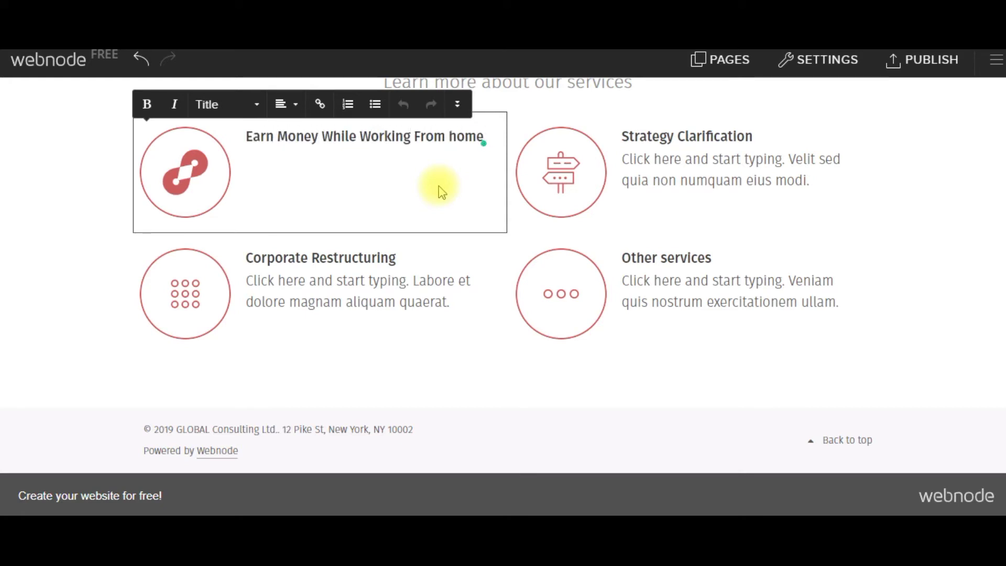
{"action": "key", "text": "BackSpace"}
{"action": "key", "text": "BackSpace"}
{"action": "key", "text": "BackSpace"}
{"action": "key", "text": "BackSpace"}
{"action": "type", "text": "Home"}
{"action": "key", "text": "Return"}
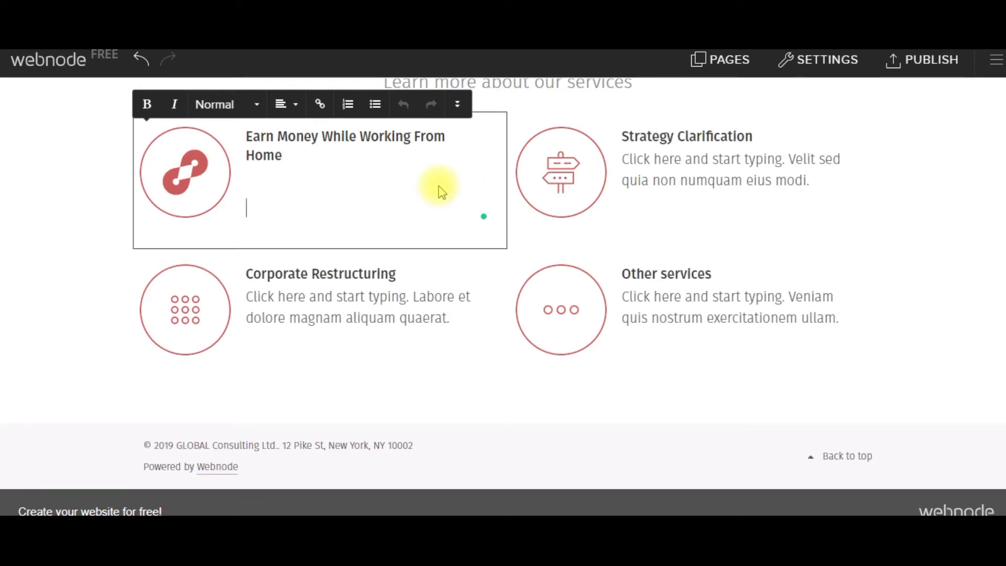
{"action": "type", "text": "Our training is free."}
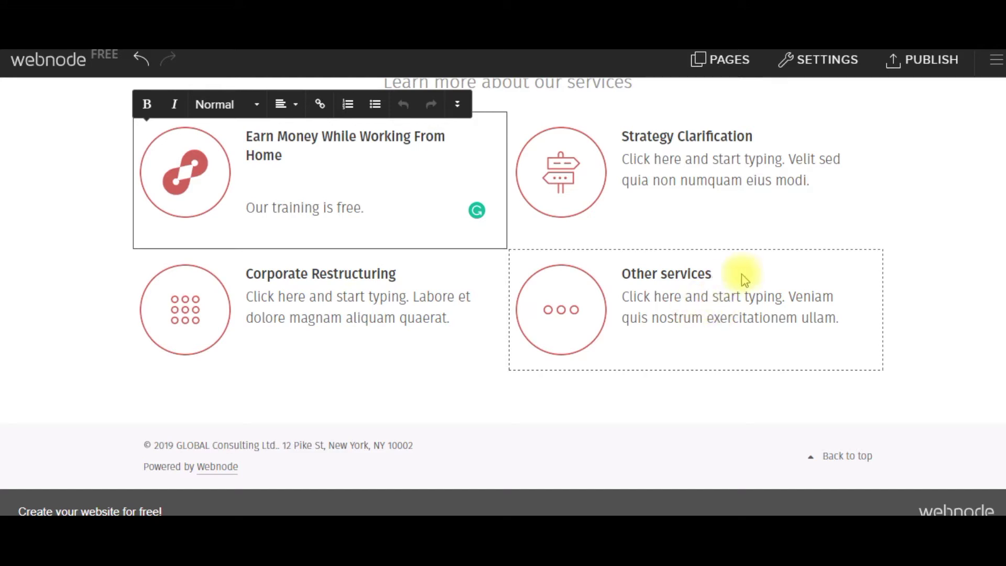
{"action": "scroll", "coordinate": [817, 173], "scroll_direction": "down", "scroll_amount": 1}
Step: Publish the site and view its live home and Our services pages
{"action": "left_click", "coordinate": [897, 62]}
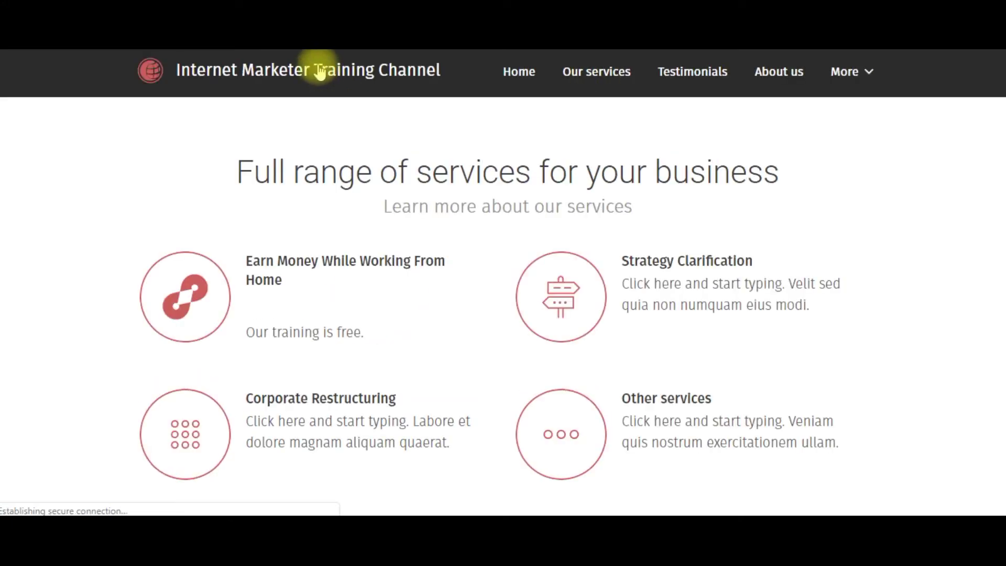
{"action": "left_click", "coordinate": [520, 73]}
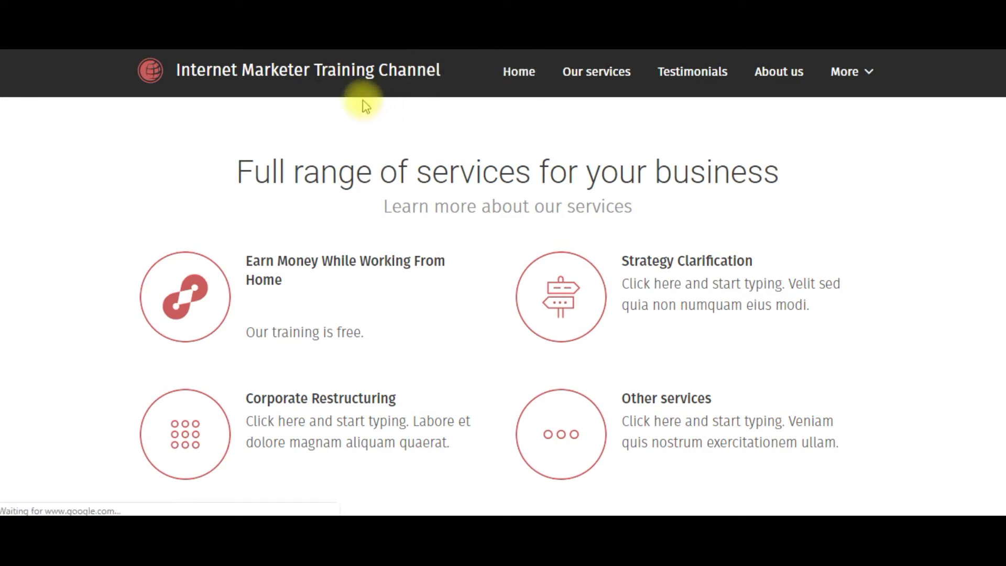
{"action": "left_click", "coordinate": [331, 74]}
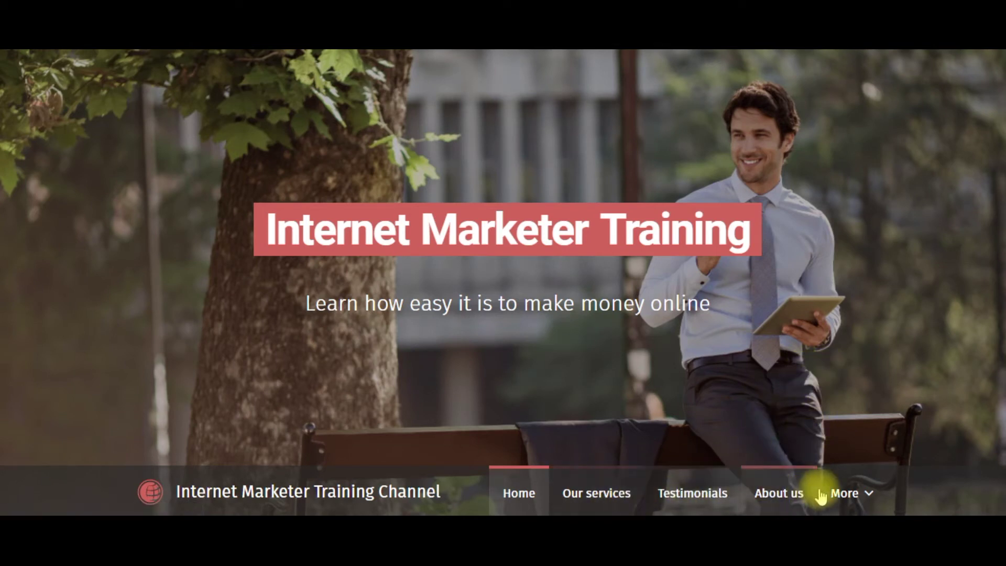
{"action": "mouse_move", "coordinate": [845, 489]}
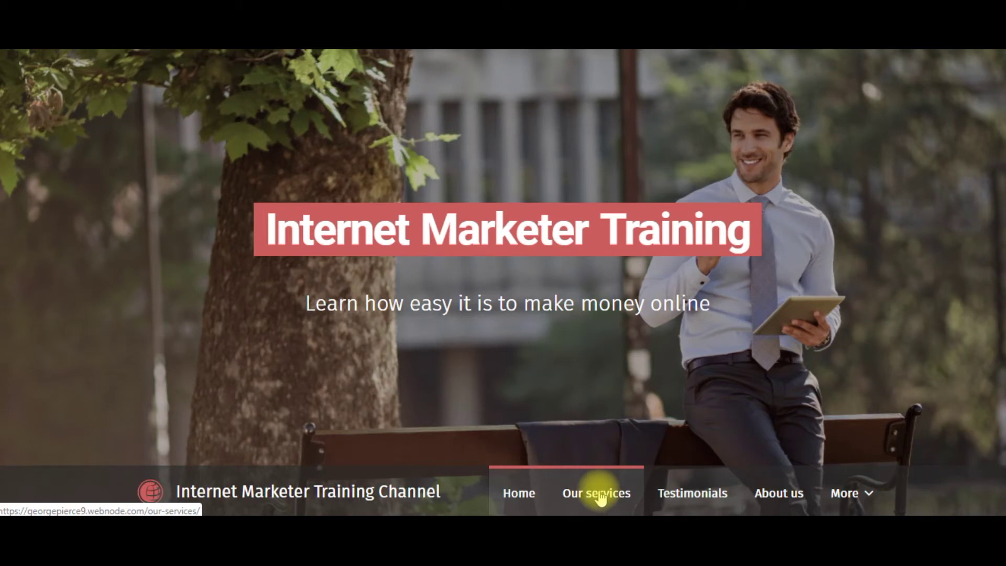
{"action": "left_click", "coordinate": [601, 497]}
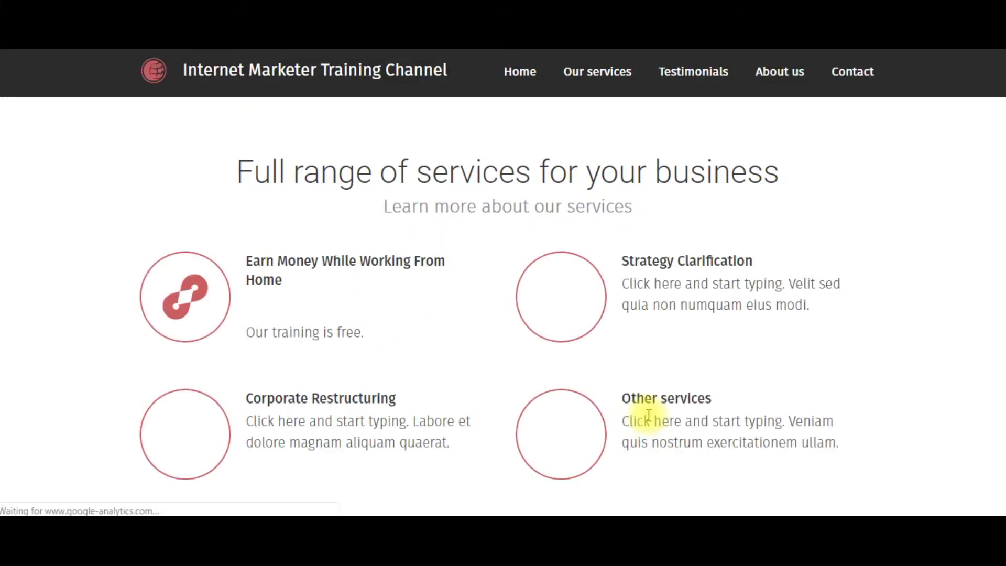
{"action": "left_click", "coordinate": [719, 62]}
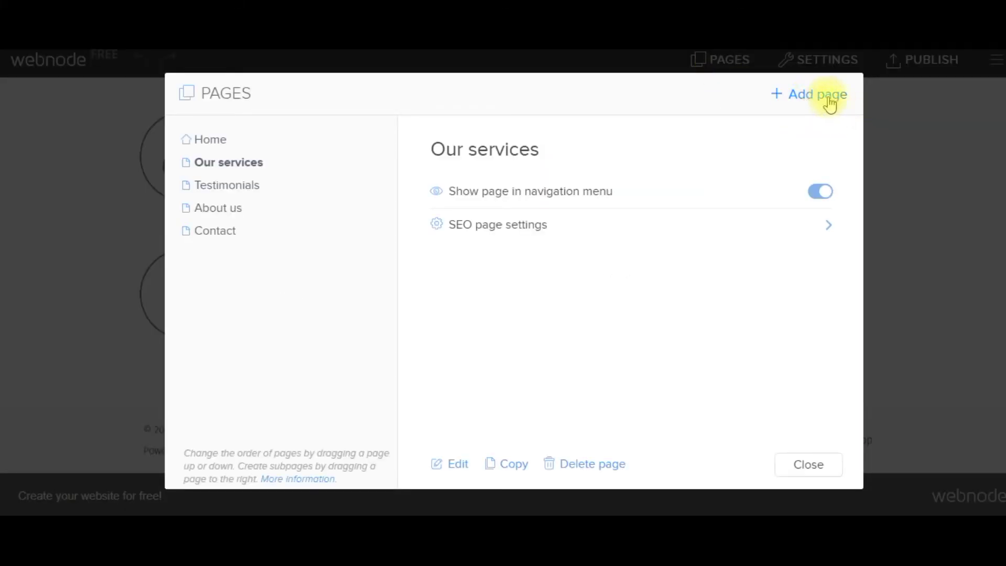
Step: Toggle 'Show page in navigation menu' off and on for Our services, then close Pages
{"action": "left_click", "coordinate": [237, 166]}
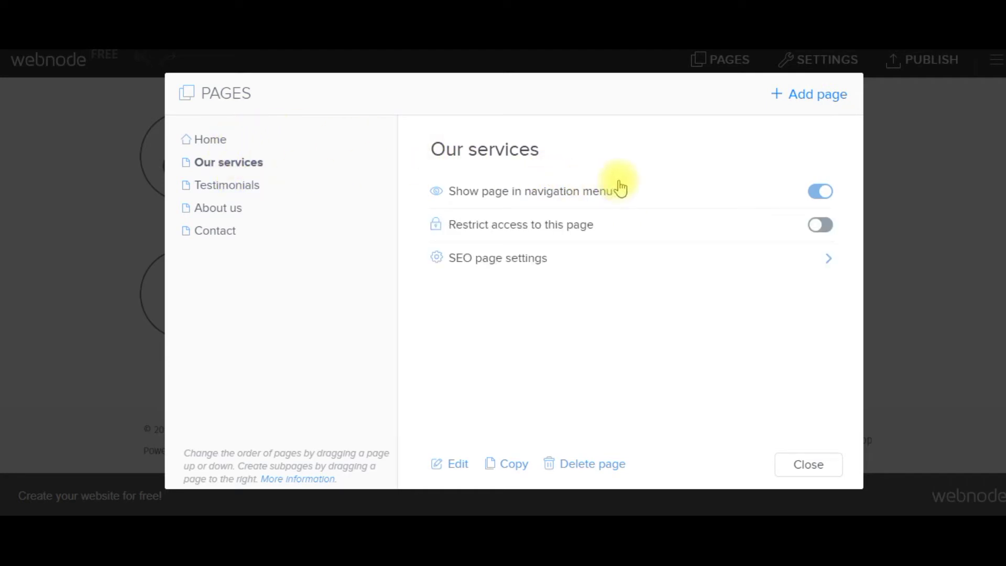
{"action": "left_click", "coordinate": [818, 193]}
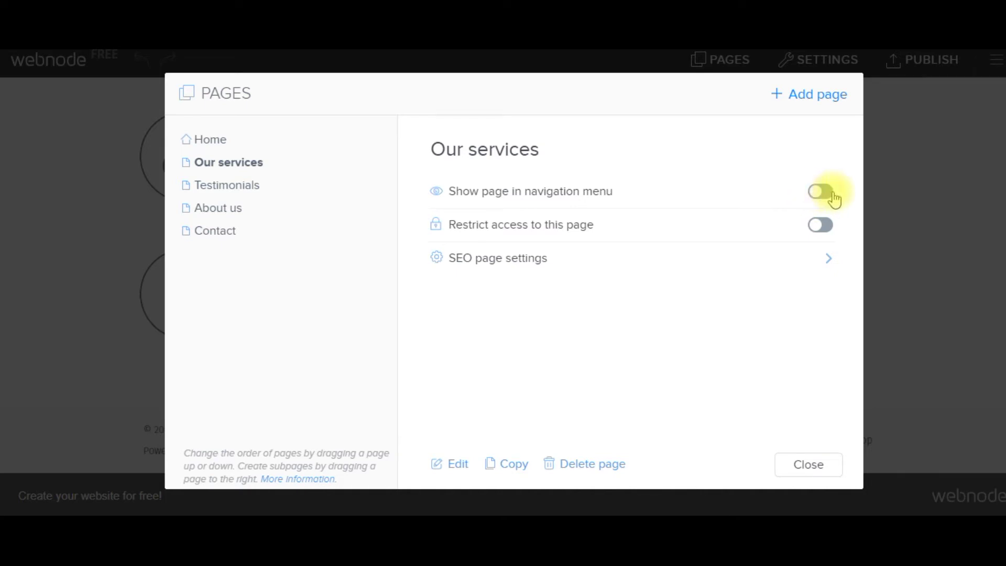
{"action": "left_click", "coordinate": [832, 194]}
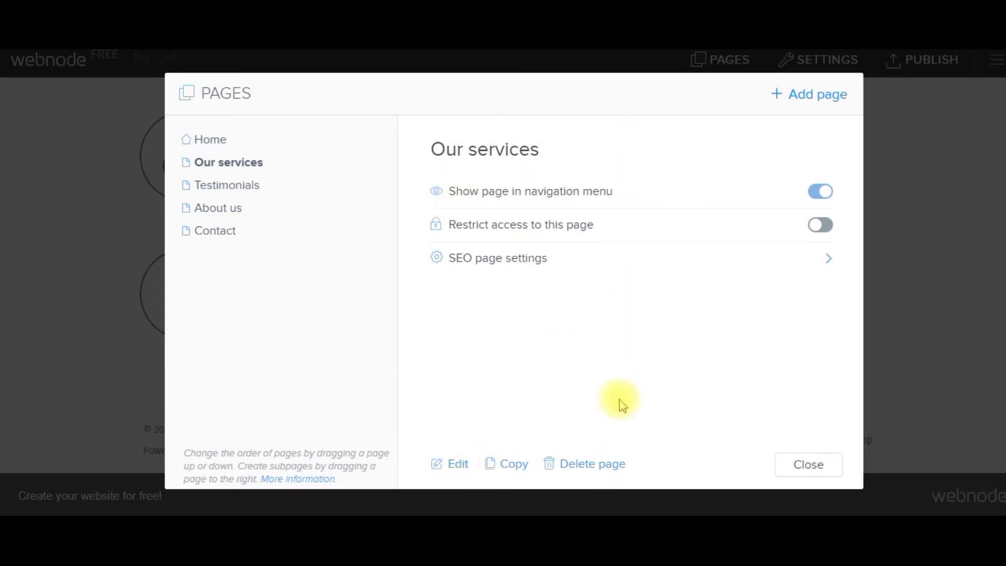
{"action": "left_click", "coordinate": [822, 466]}
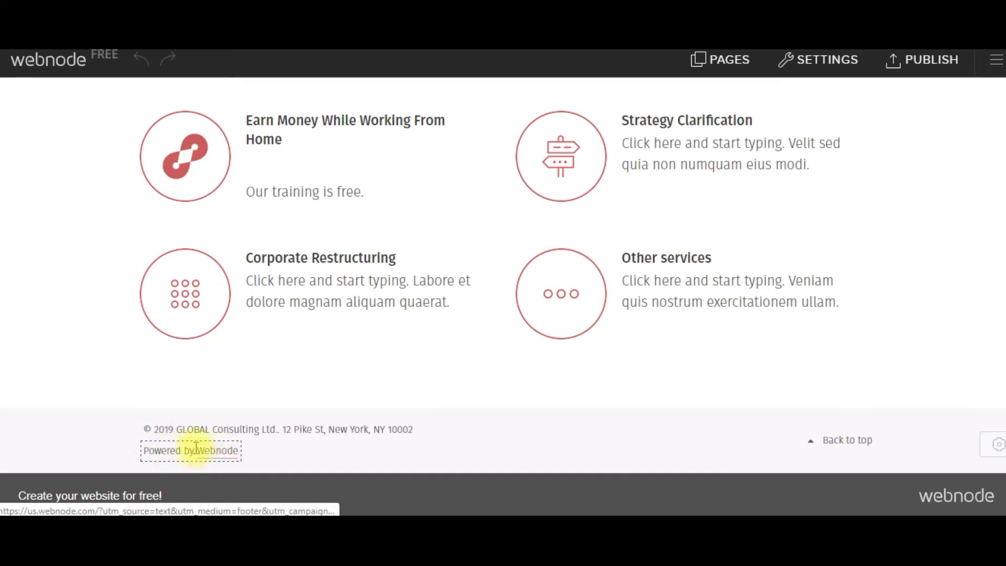
Step: Change the footer copyright to '© 2019 Internet Marketer Training', correcting the 'Marekter' typo
{"action": "left_click", "coordinate": [179, 428]}
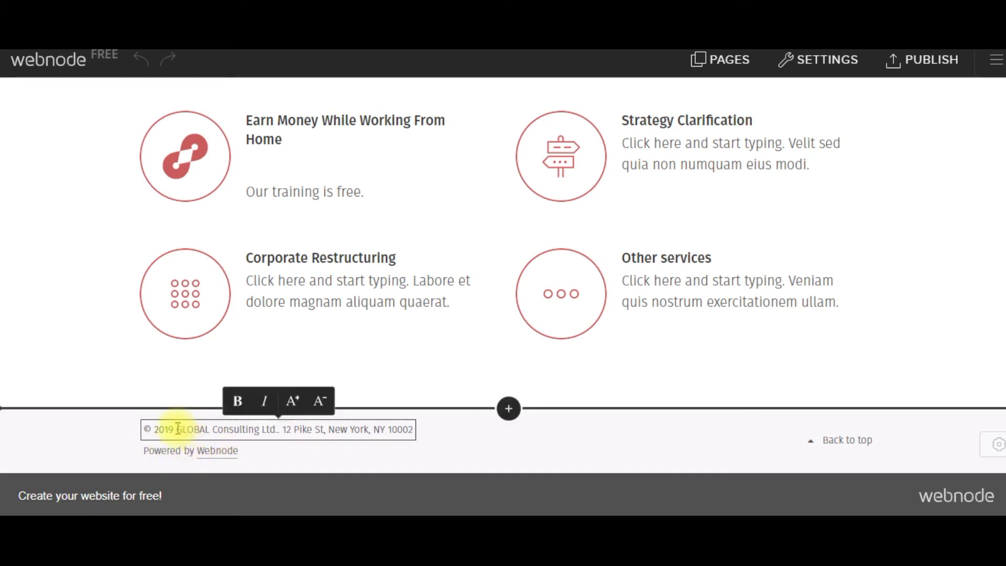
{"action": "left_click_drag", "start_coordinate": [179, 428], "coordinate": [451, 429]}
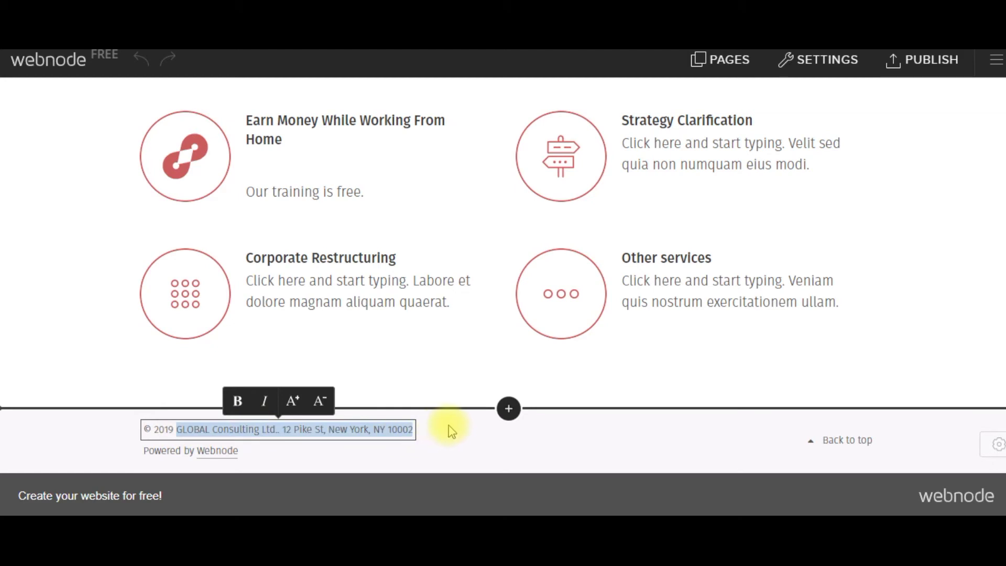
{"action": "type", "text": "I"}
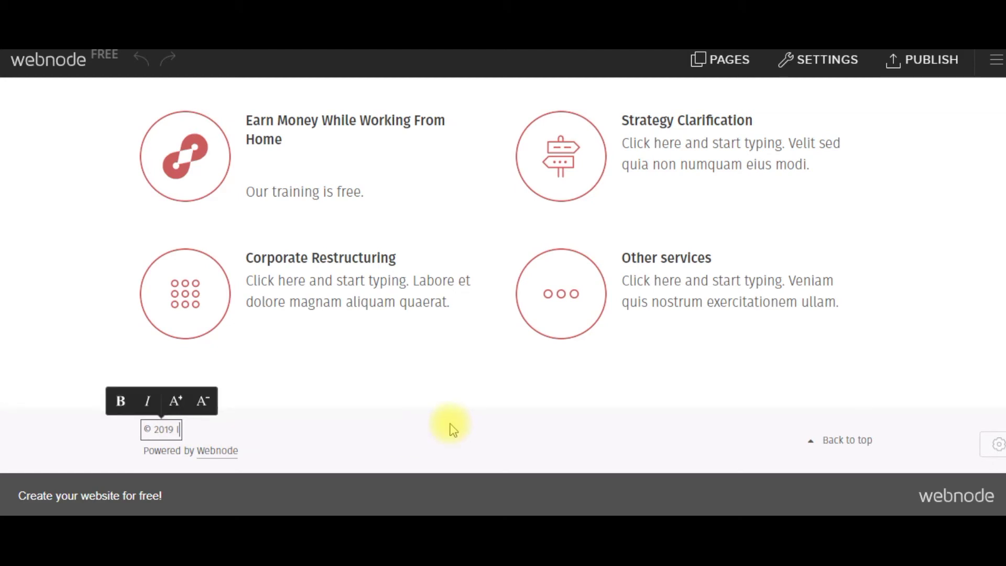
{"action": "type", "text": "nternet "}
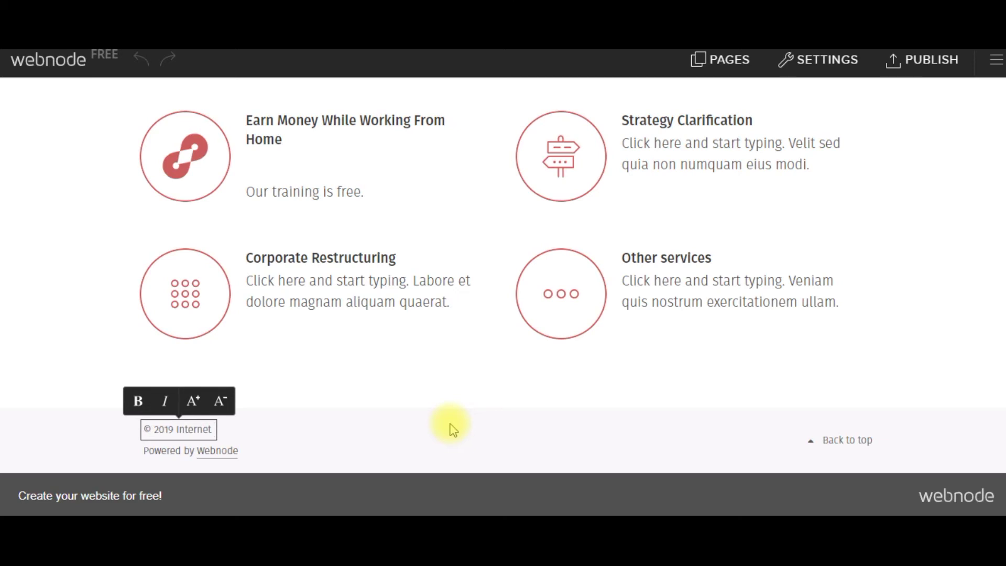
{"action": "type", "text": "Marek"}
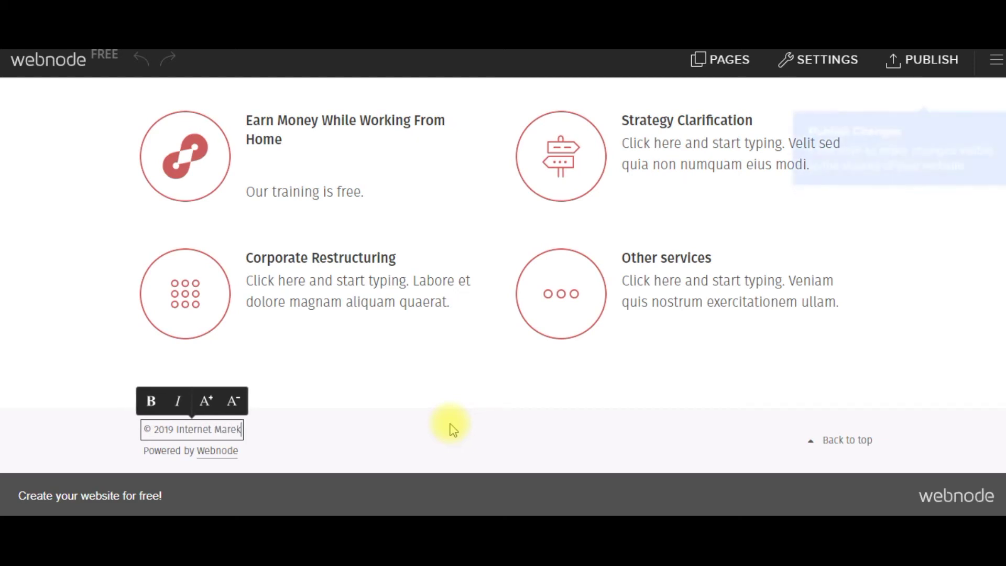
{"action": "type", "text": "ter Training"}
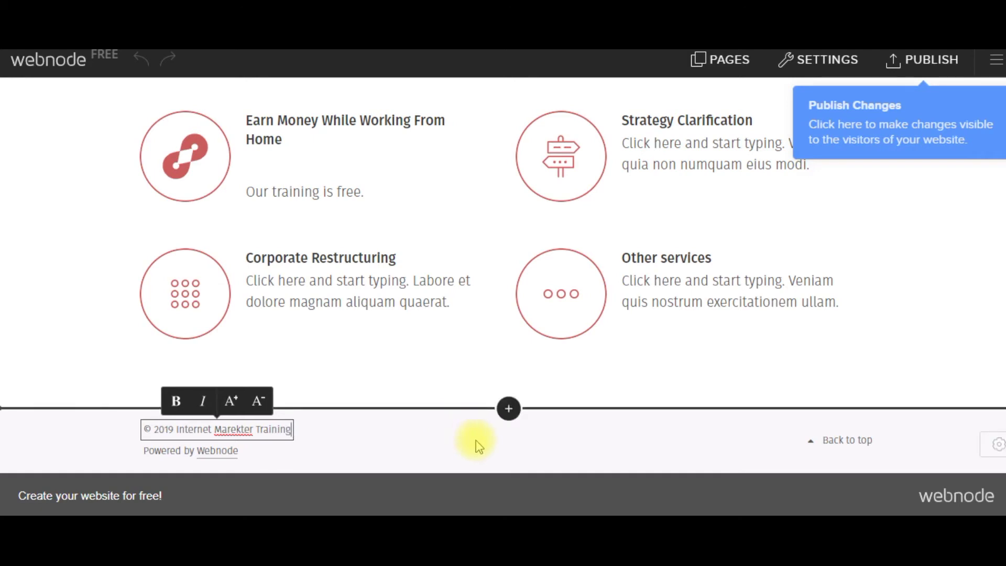
{"action": "left_click", "coordinate": [241, 429]}
{"action": "key", "text": "BackSpace"}
{"action": "key", "text": "BackSpace"}
{"action": "key", "text": "BackSpace"}
{"action": "type", "text": "ket"}
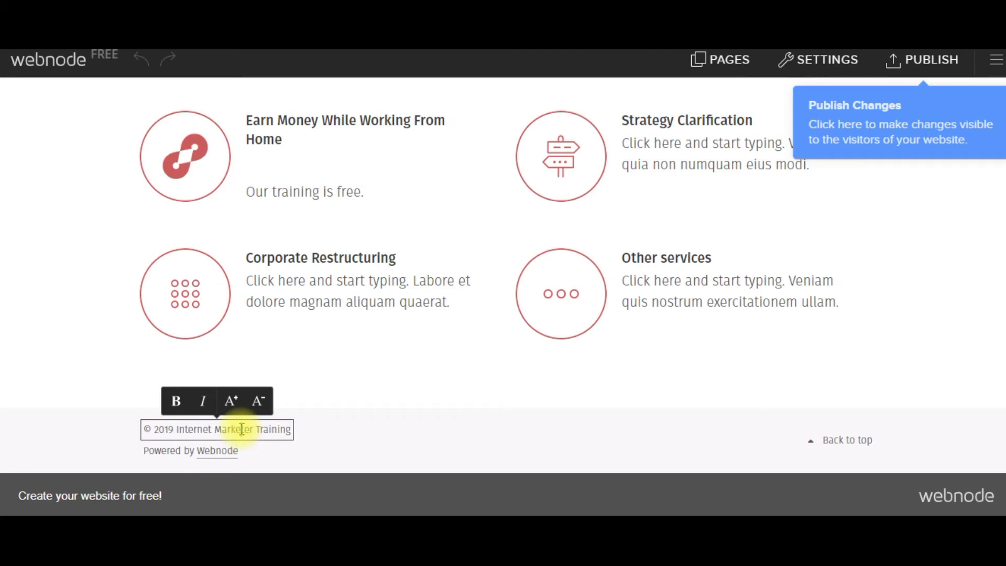
{"action": "left_click", "coordinate": [312, 437]}
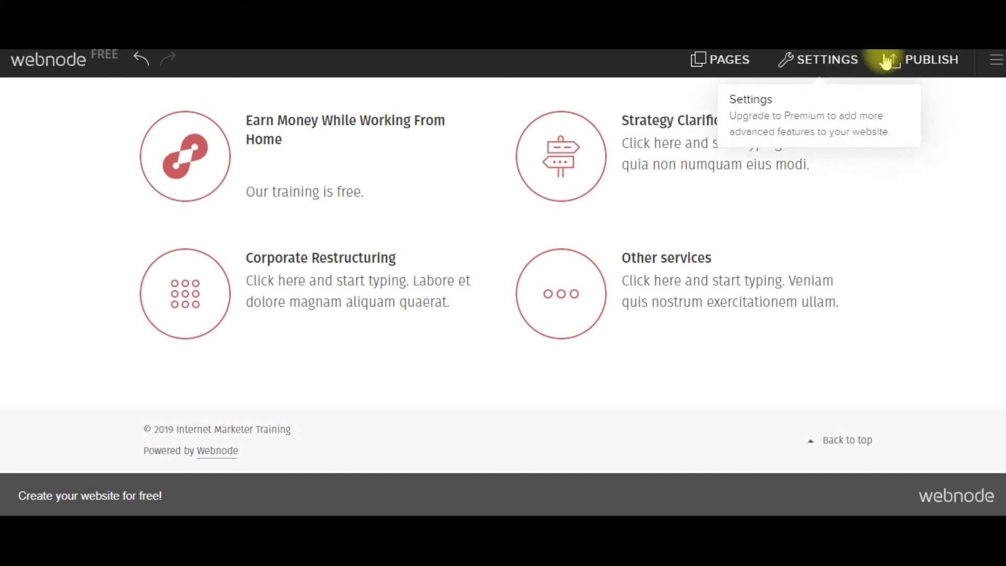
Step: Check the free plan's storage allowance in the Settings Account Overview
{"action": "left_click", "coordinate": [824, 67]}
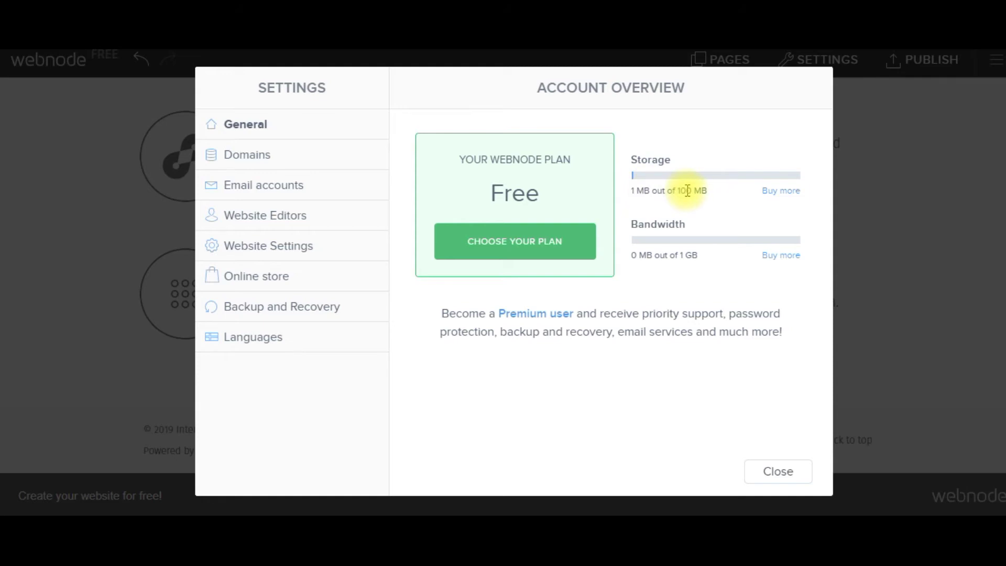
{"action": "left_click_drag", "start_coordinate": [685, 191], "coordinate": [713, 196]}
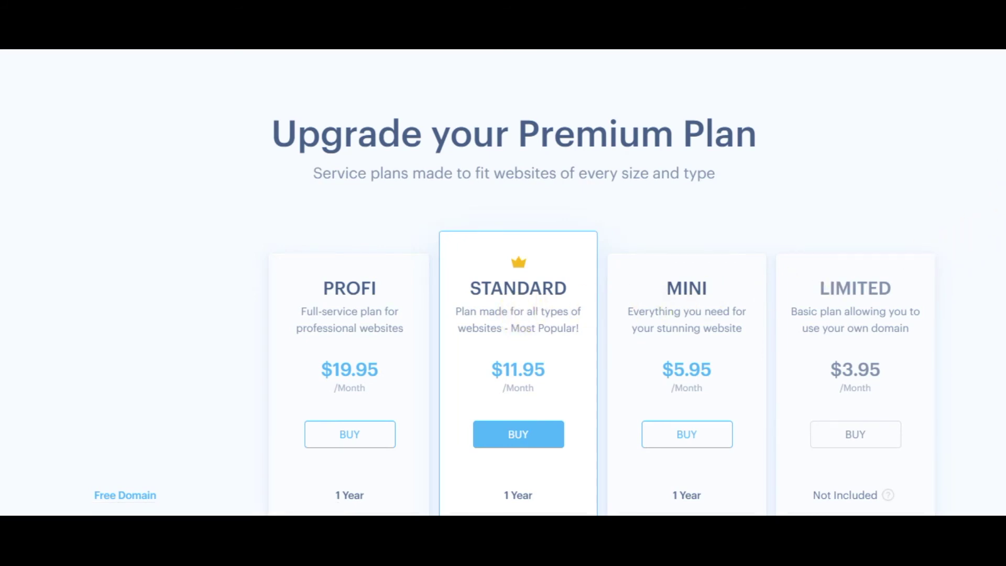
Step: Scroll through the pricing table comparing the PROFI, STANDARD, MINI and LIMITED plans' features
{"action": "scroll", "coordinate": [1002, 167], "scroll_direction": "down", "scroll_amount": 3}
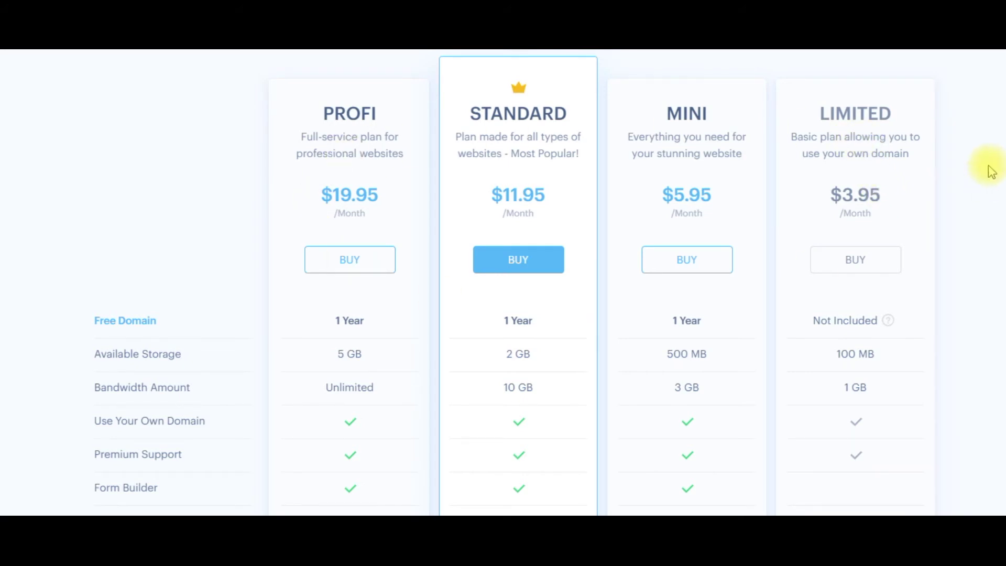
{"action": "scroll", "coordinate": [507, 282], "scroll_direction": "down", "scroll_amount": 2}
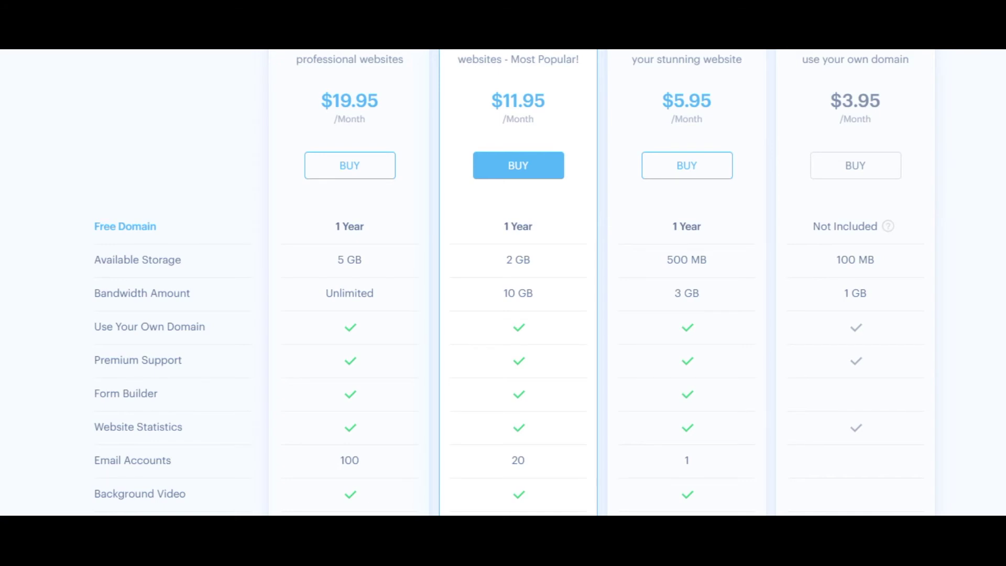
{"action": "scroll", "coordinate": [954, 173], "scroll_direction": "up", "scroll_amount": 2}
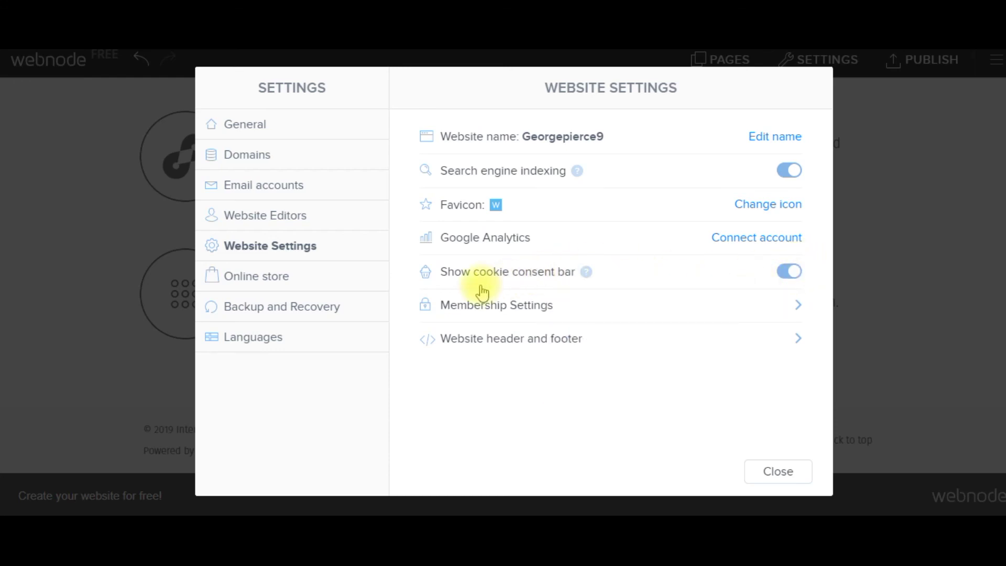
Step: Confirm 'Show cookie consent bar' is on in Website Settings and read its help note
{"action": "mouse_move", "coordinate": [585, 273]}
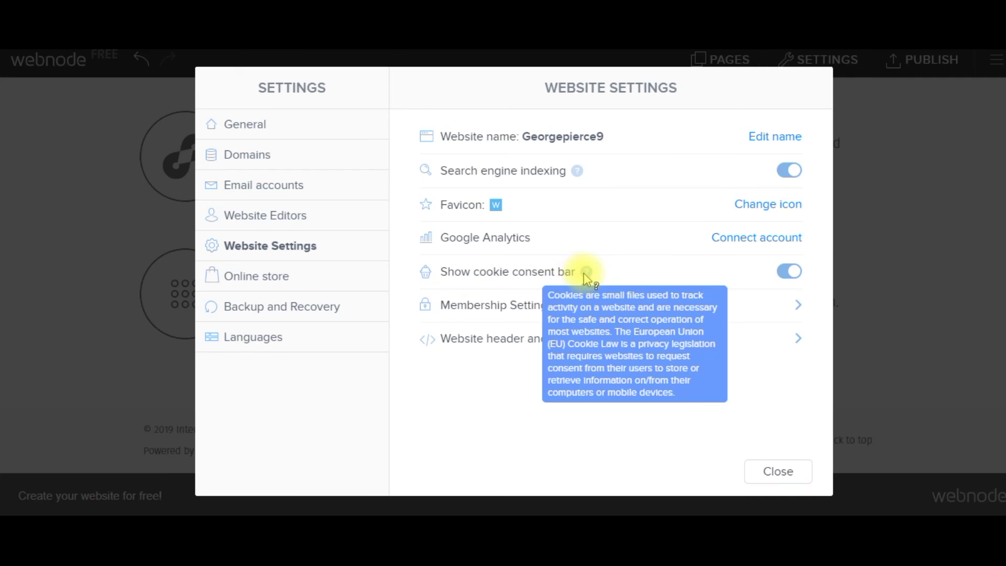